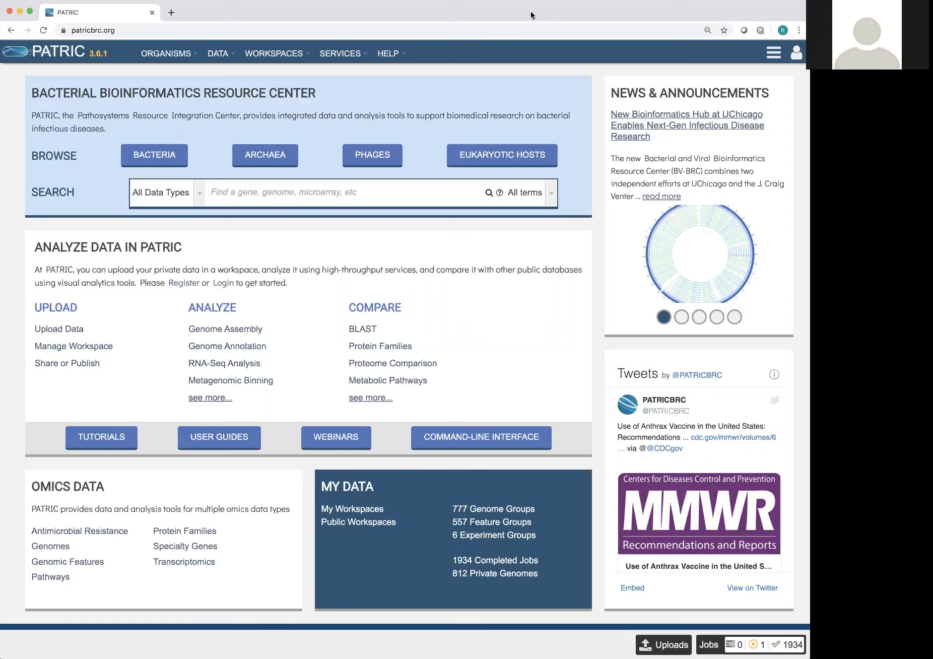
# Open the Genome Assembly service to view its input form.
pyautogui.click(342, 55)
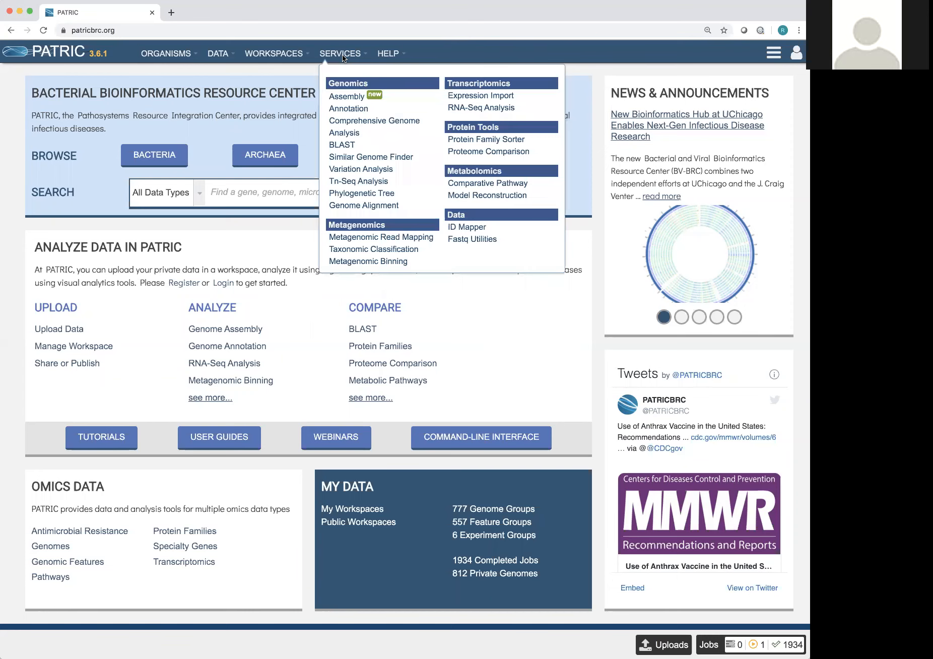
pyautogui.click(346, 100)
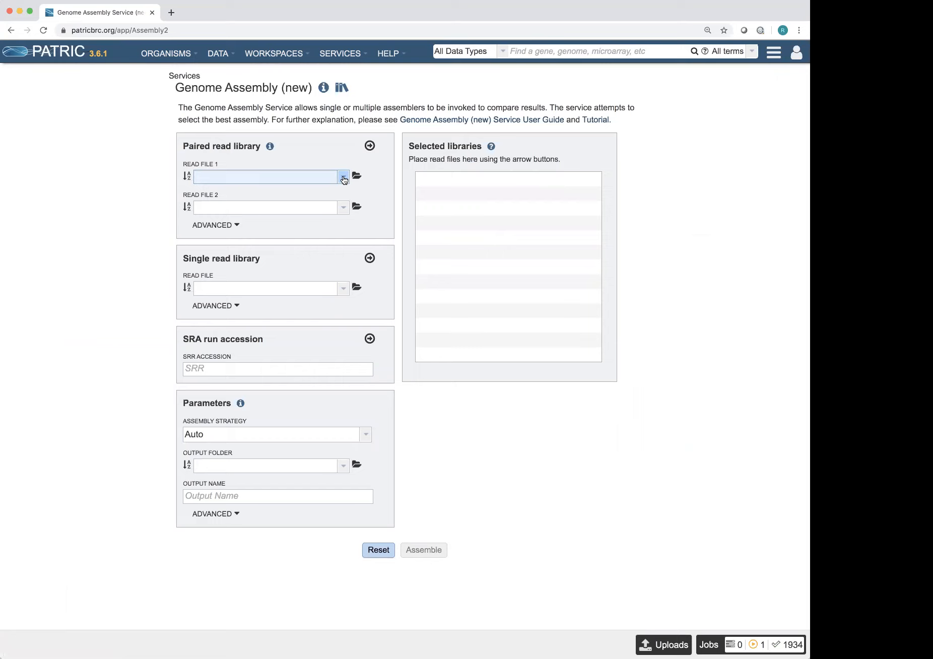
# Create a folder named "Endosymbiont data" in the home workspace.
pyautogui.click(280, 55)
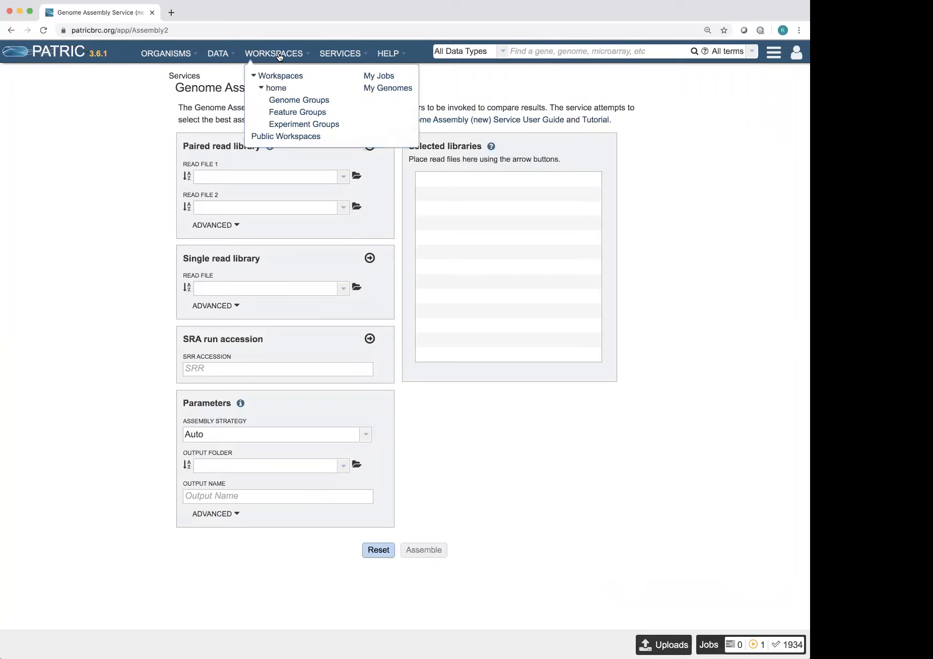
pyautogui.click(276, 89)
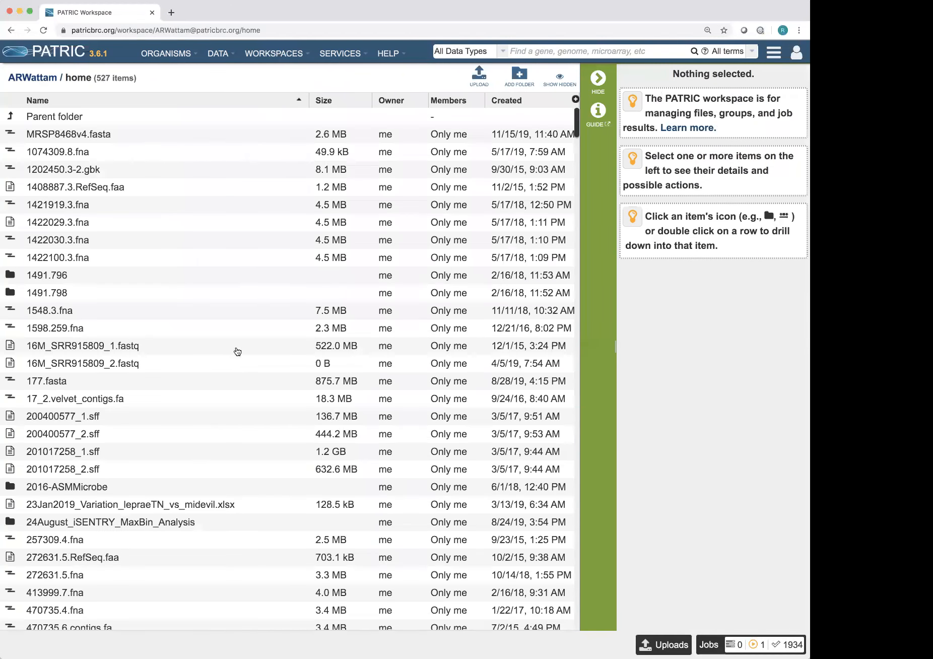
pyautogui.scroll(-3, 222, 358)
pyautogui.scroll(3, 222, 358)
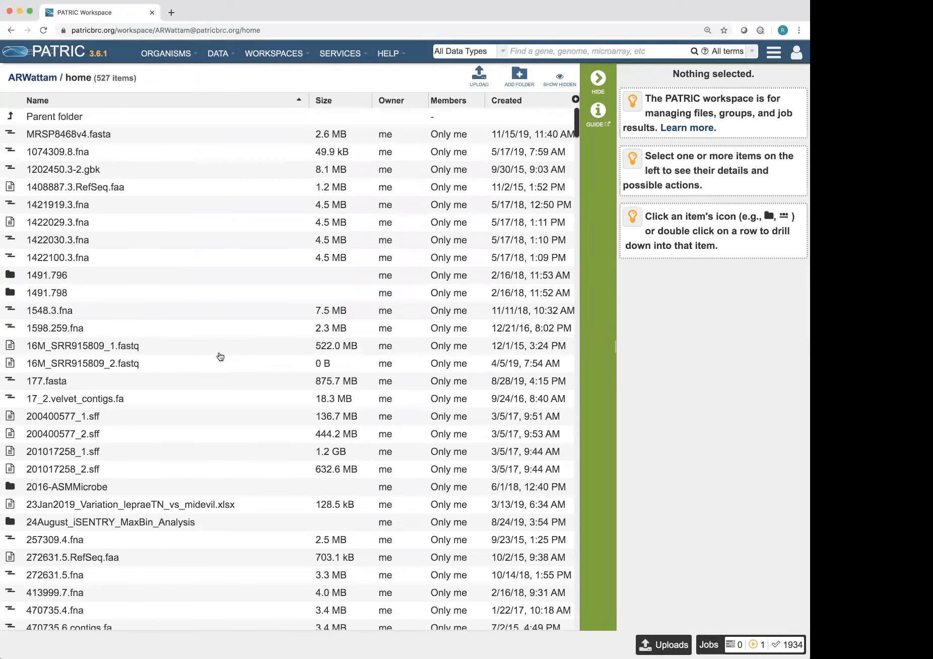
pyautogui.click(522, 77)
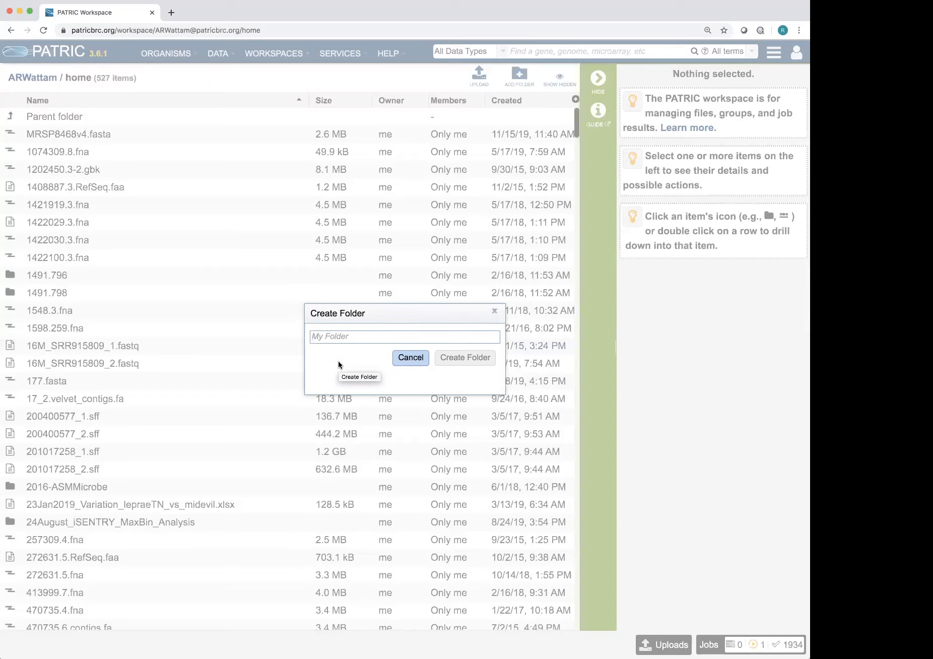
pyautogui.write('End')
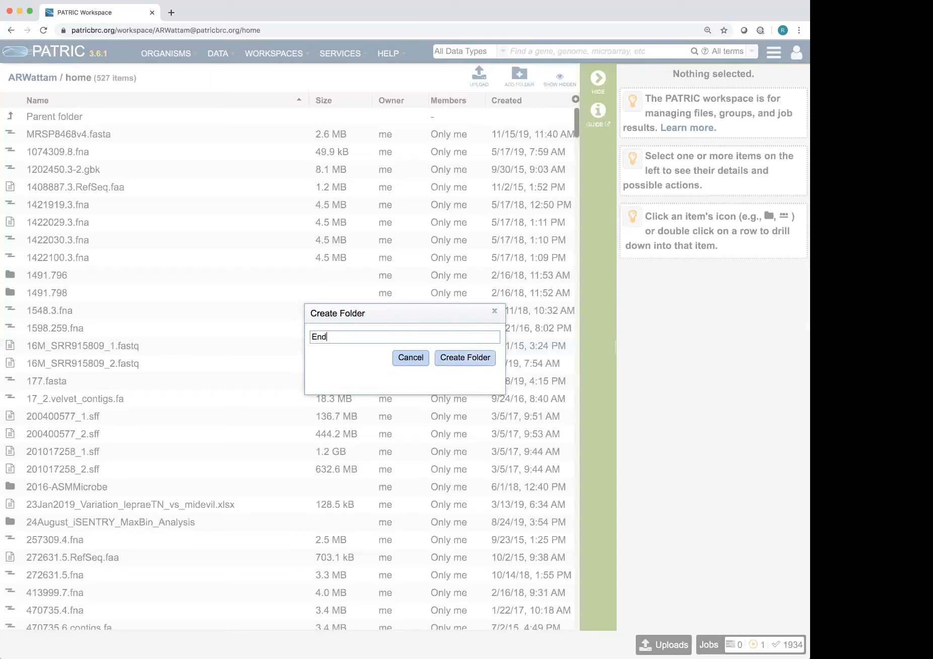
pyautogui.write('osymbiont data')
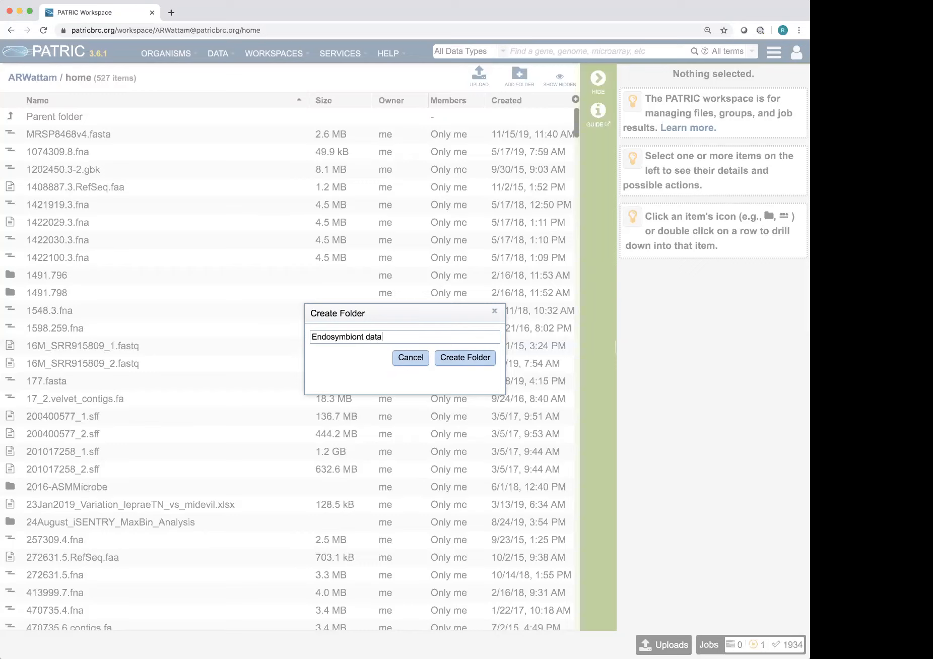
pyautogui.click(468, 359)
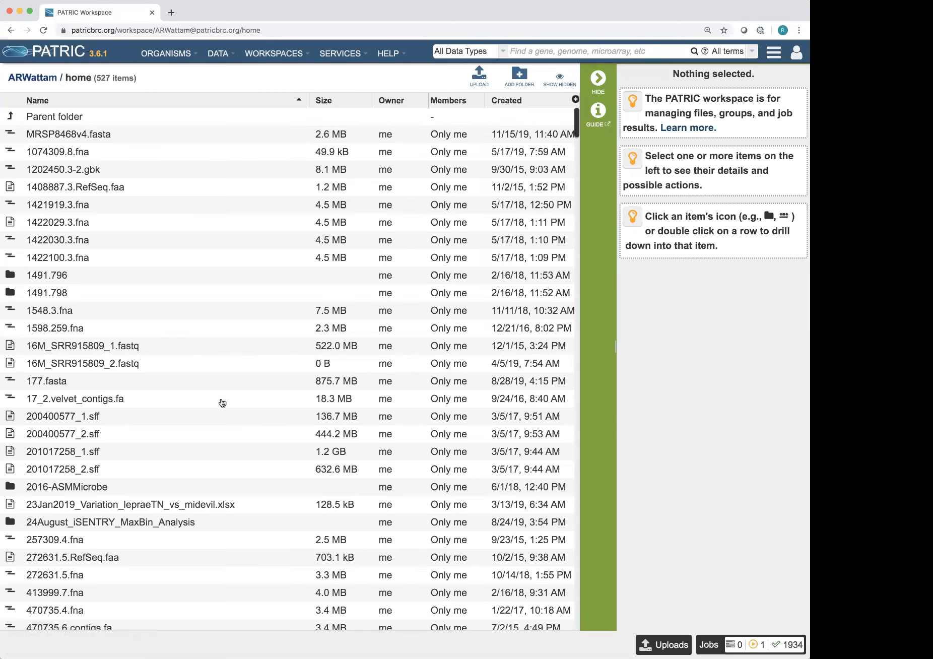
# Find the newly created "Endosymbiont data" folder in the home workspace and open it.
pyautogui.scroll(-10, 222, 403)
pyautogui.scroll(-12, 222, 403)
pyautogui.scroll(-17, 222, 402)
pyautogui.scroll(-17, 222, 403)
pyautogui.scroll(-16, 222, 403)
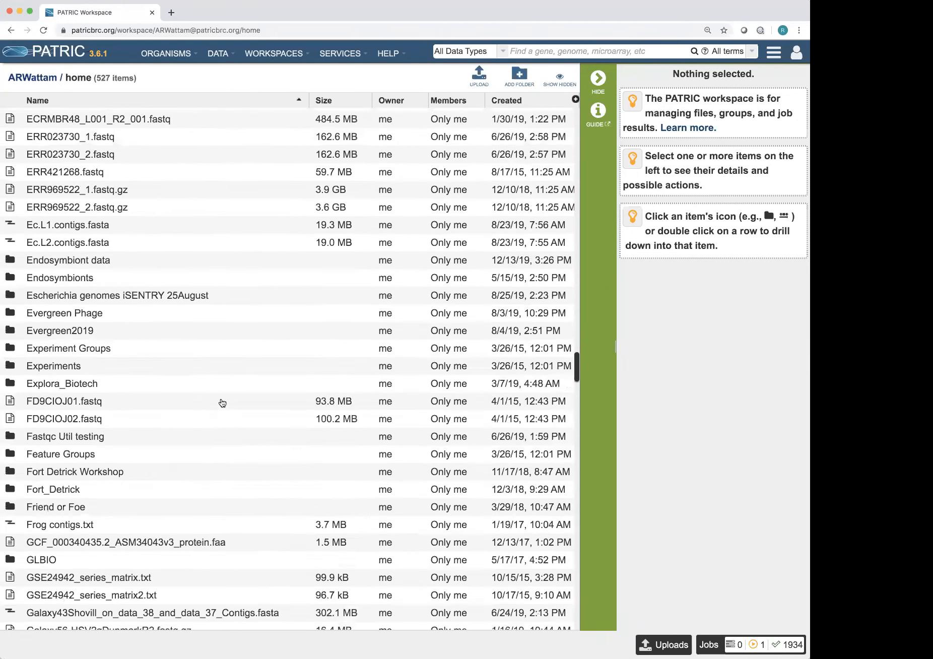
pyautogui.scroll(1, 222, 402)
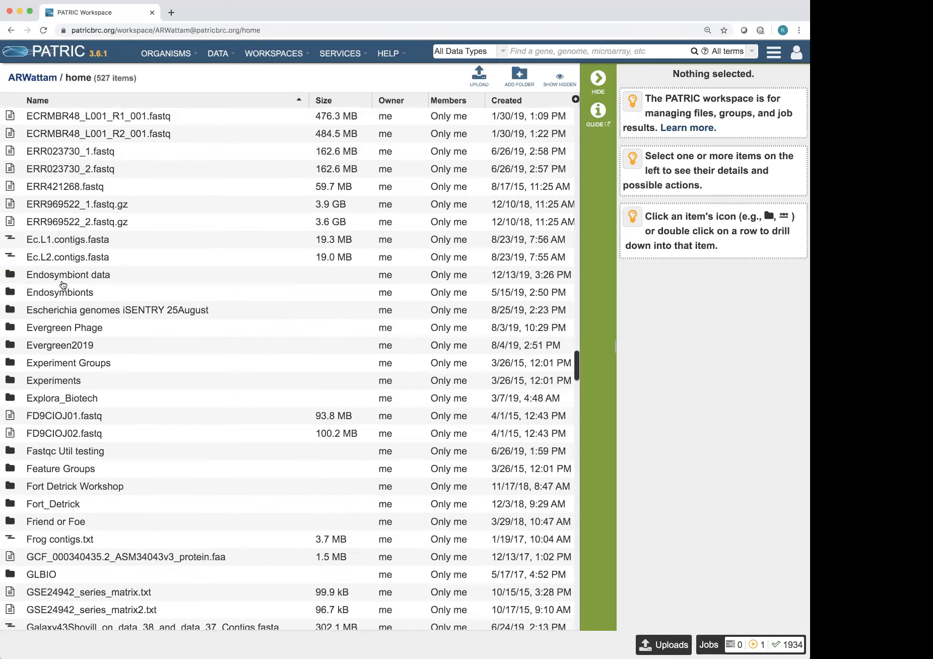
pyautogui.click(9, 276)
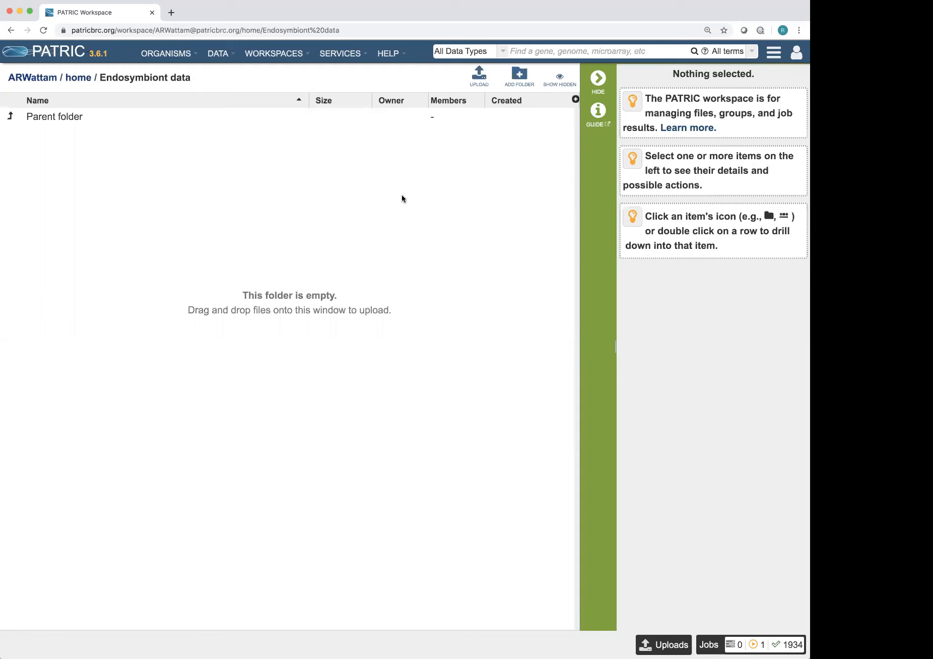
# Start a file upload into the "Endosymbiont data" folder with the upload type set to Reads.
pyautogui.click(475, 82)
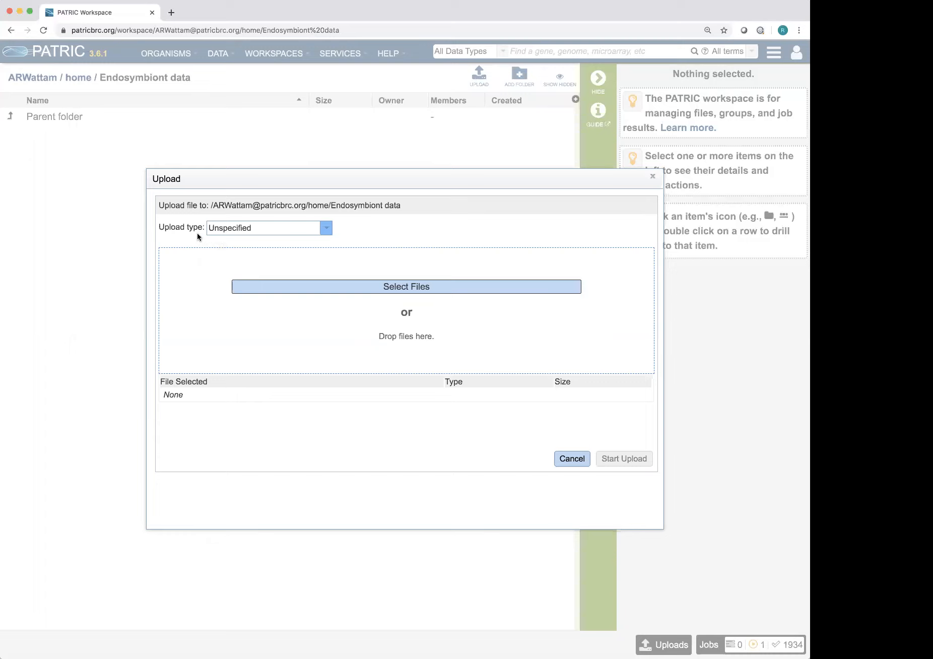
pyautogui.click(326, 231)
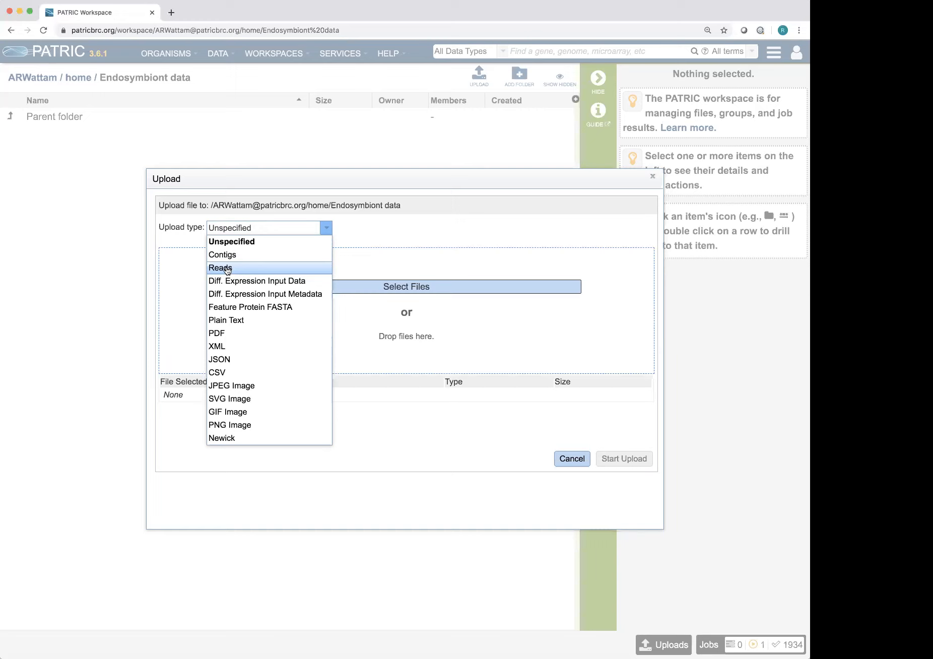
pyautogui.click(228, 270)
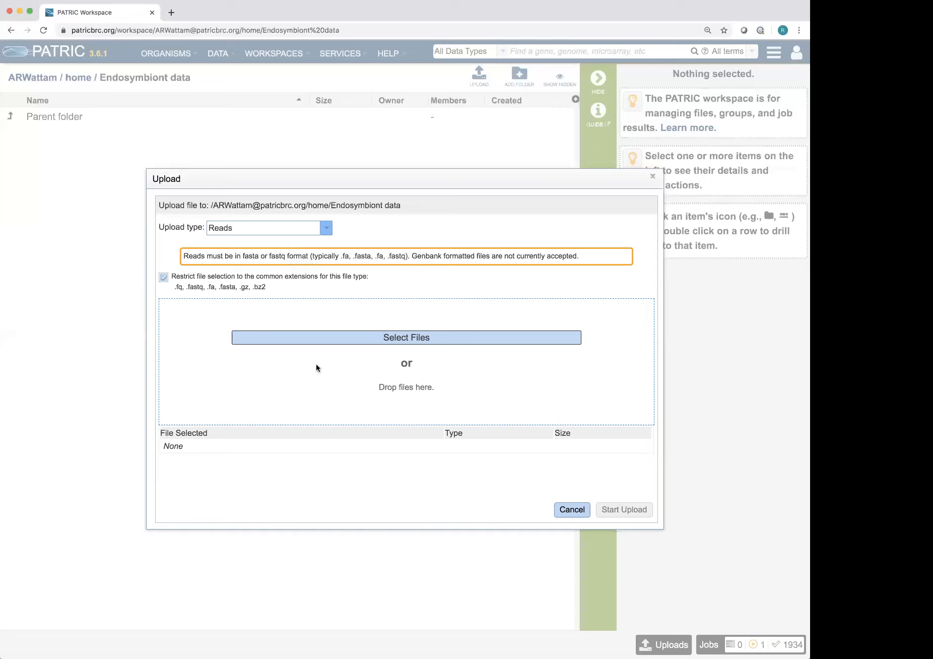
# Upload SRR7796603_1.fastq.gz from the local "Reads for testing" folder and refresh the workspace folder page.
pyautogui.click(408, 340)
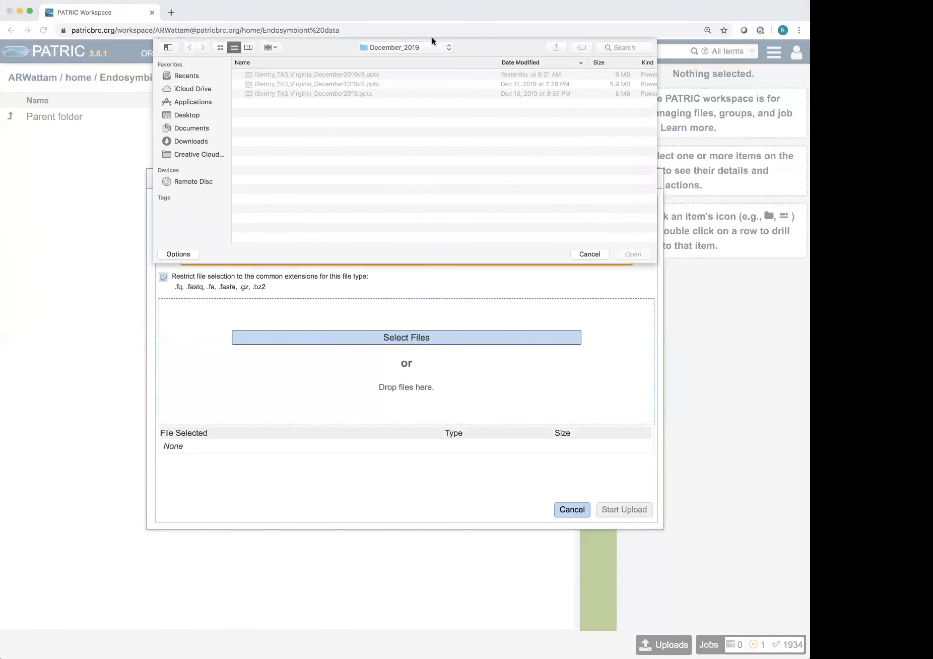
pyautogui.click(444, 49)
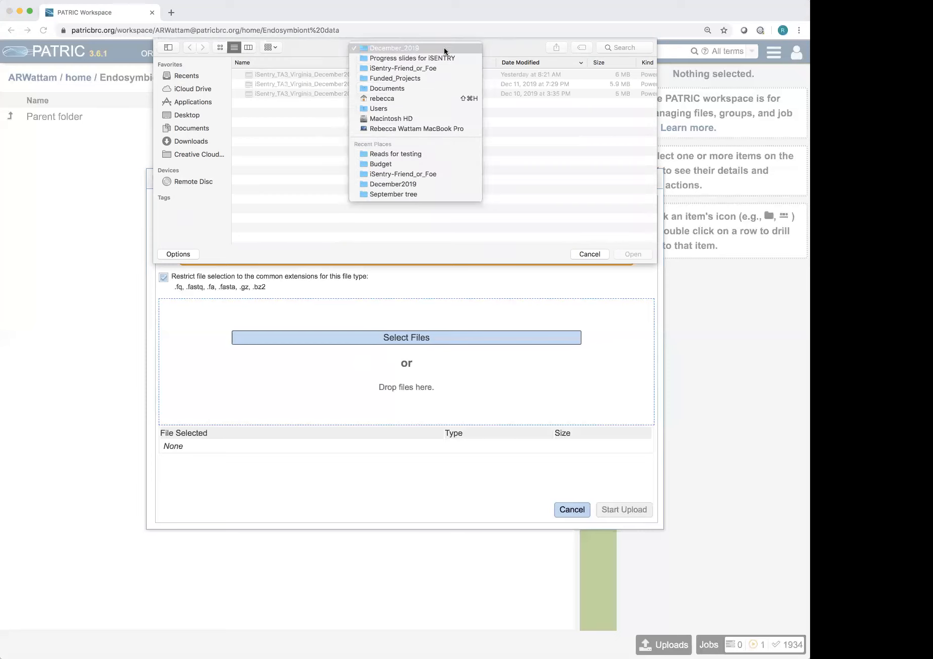
pyautogui.click(418, 154)
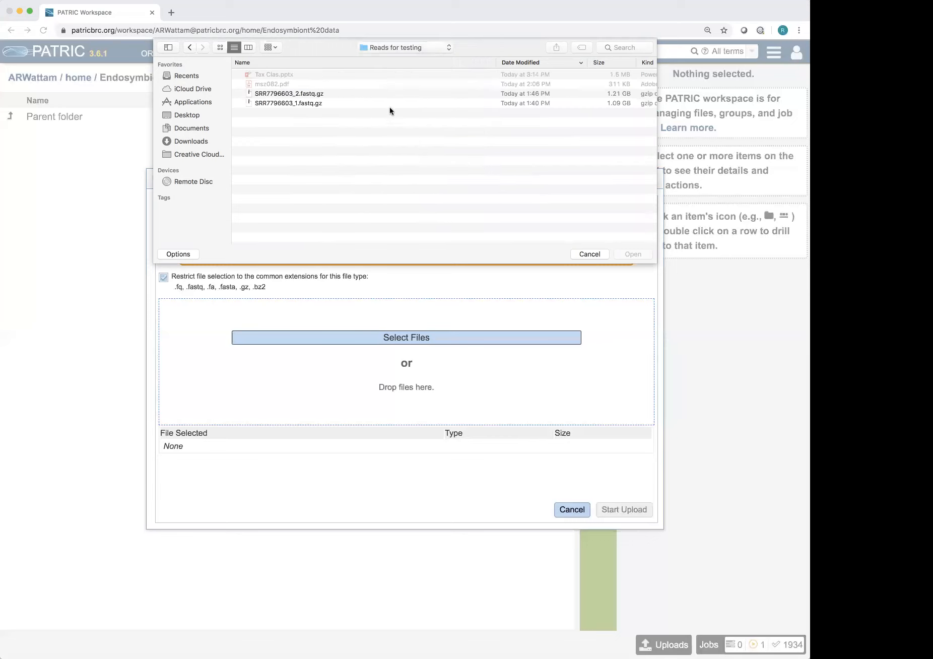
pyautogui.click(340, 103)
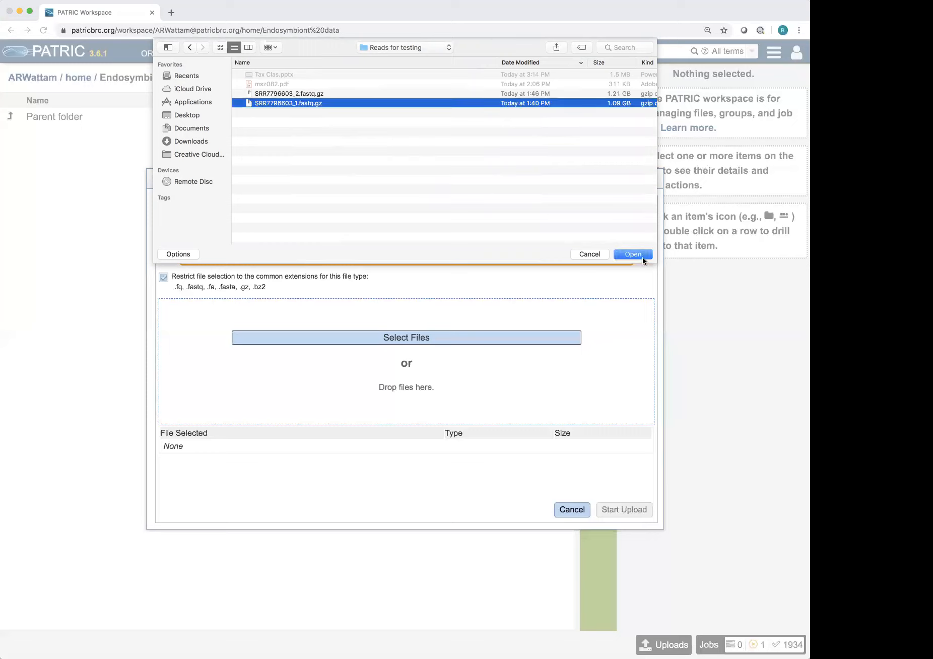
pyautogui.click(629, 255)
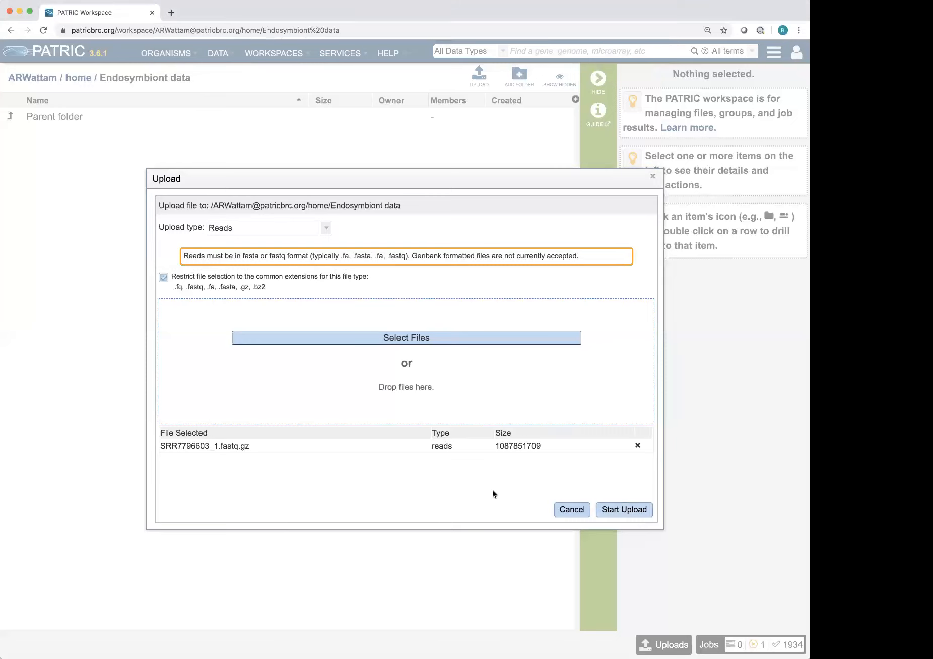
pyautogui.click(631, 511)
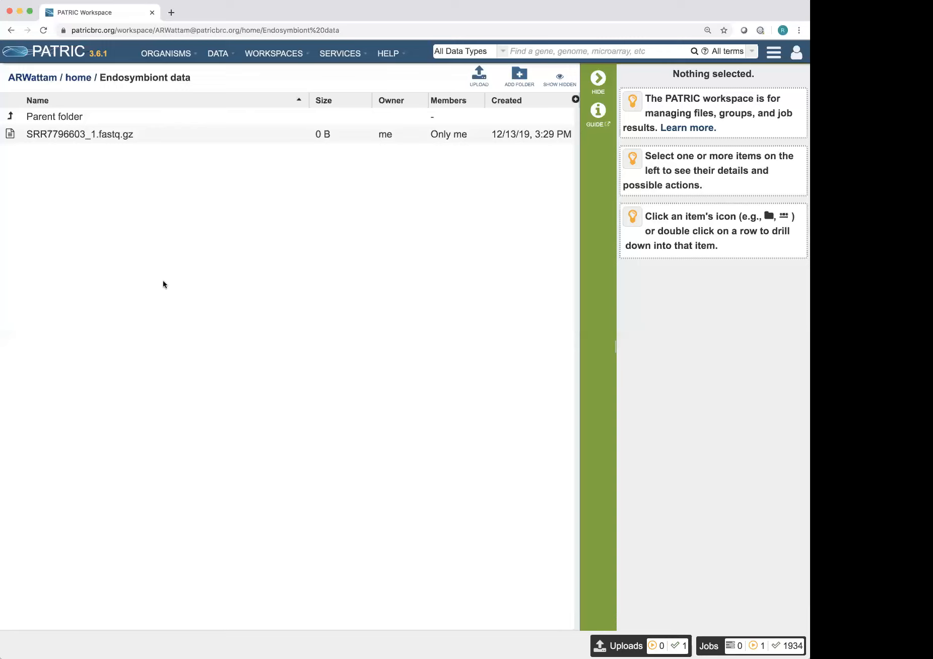
pyautogui.click(44, 31)
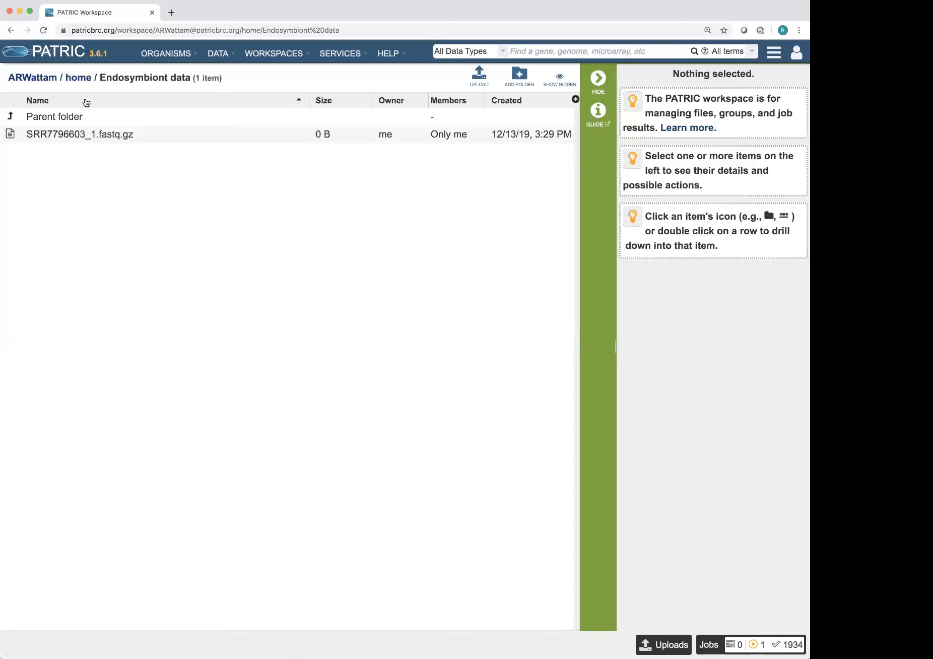
# Open the Genome Assembly service and choose SRR7796603_1.fastq.gz as read file 1 of the paired read library.
pyautogui.click(272, 54)
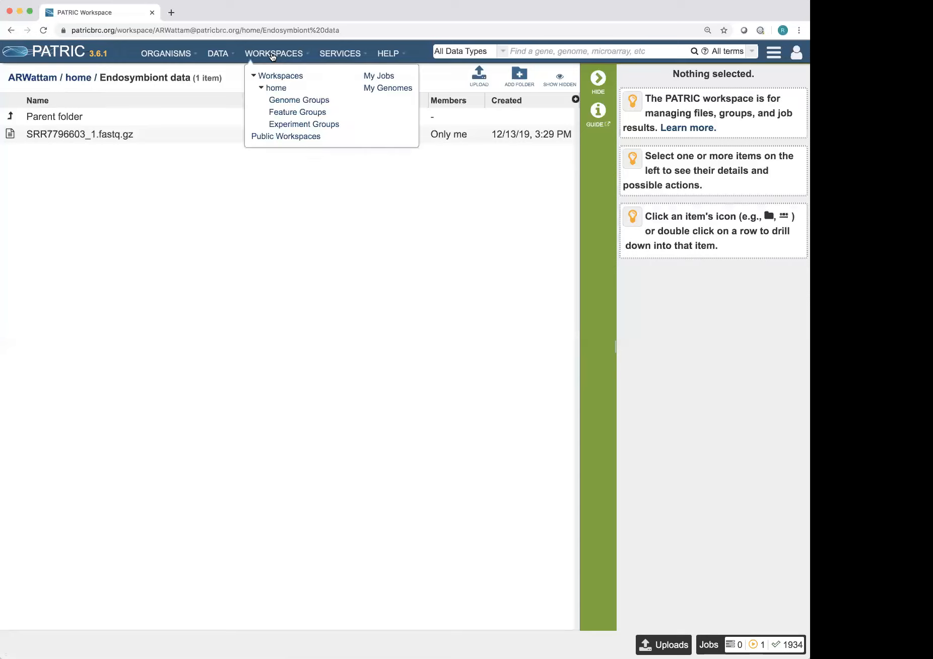
pyautogui.click(341, 55)
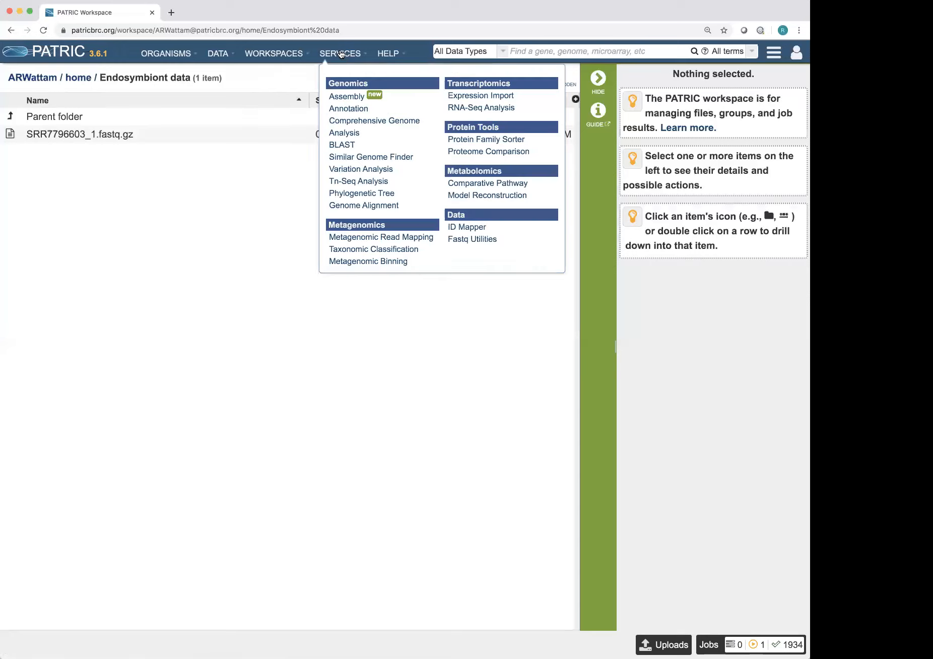
pyautogui.click(344, 96)
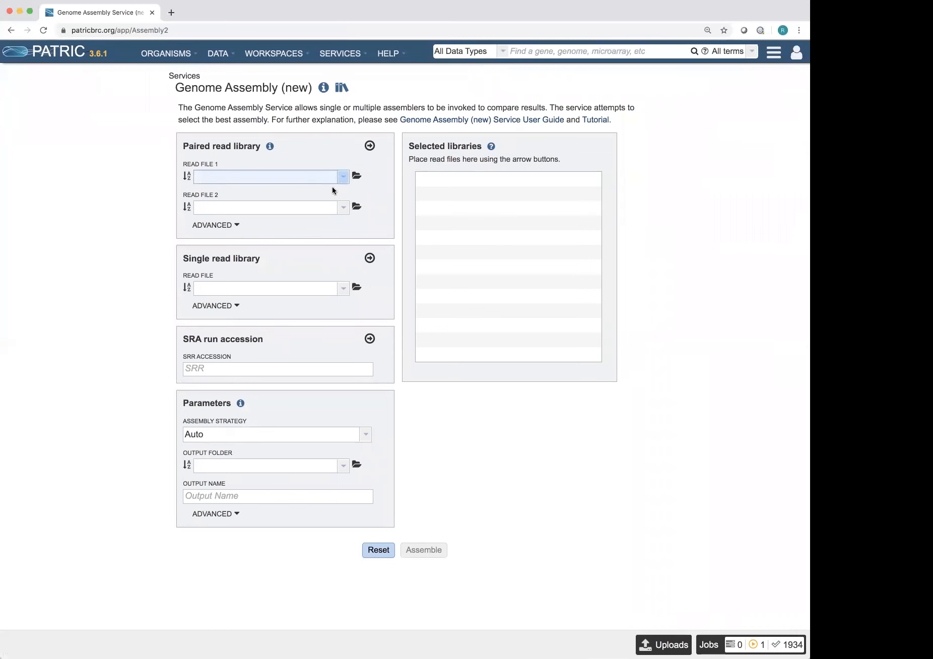
pyautogui.click(345, 178)
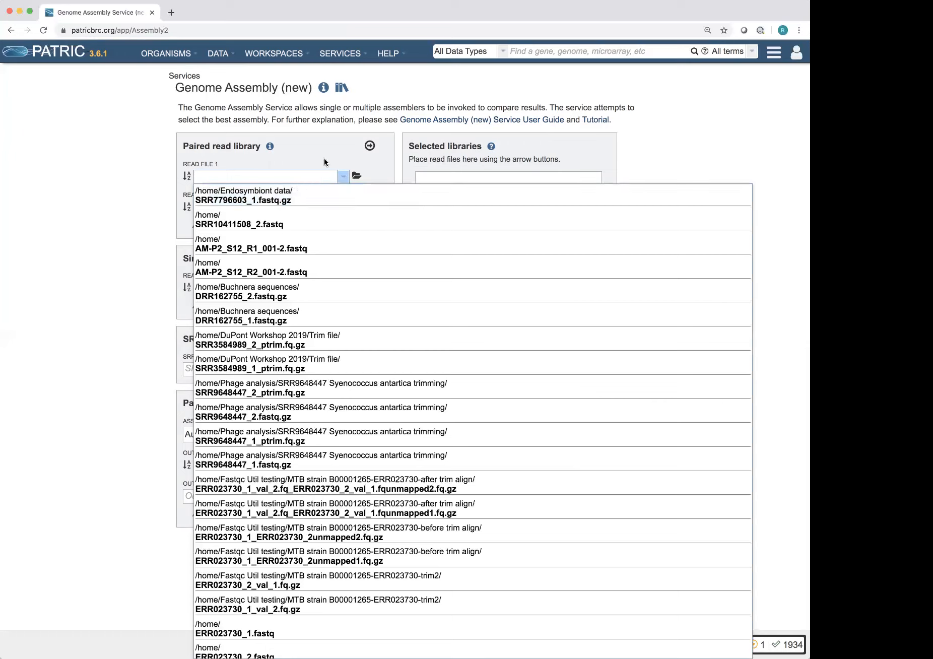
pyautogui.click(274, 200)
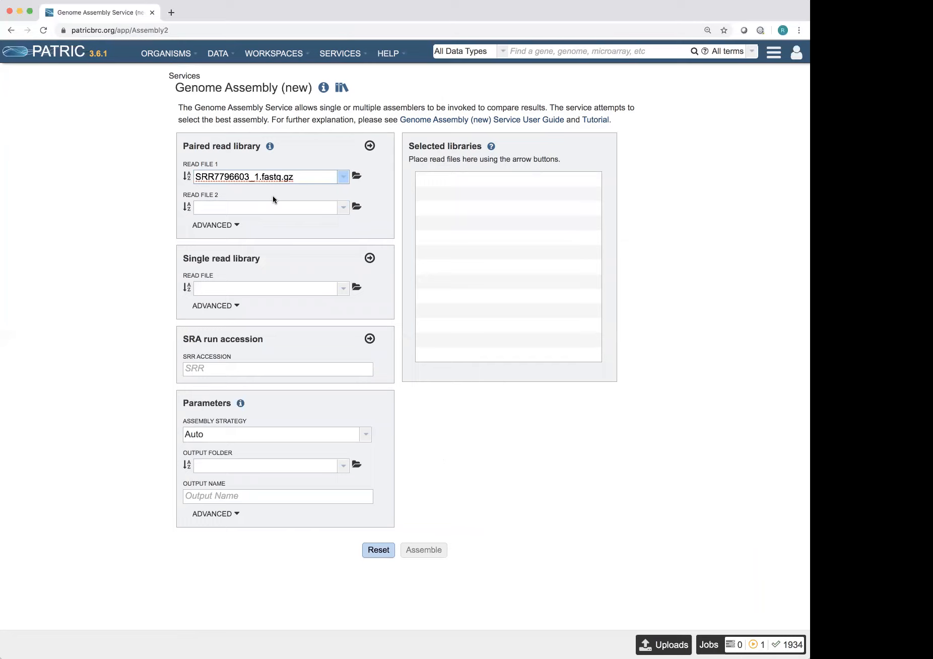
# Return to the home workspace and reopen the "Endosymbiont data" folder.
pyautogui.click(278, 55)
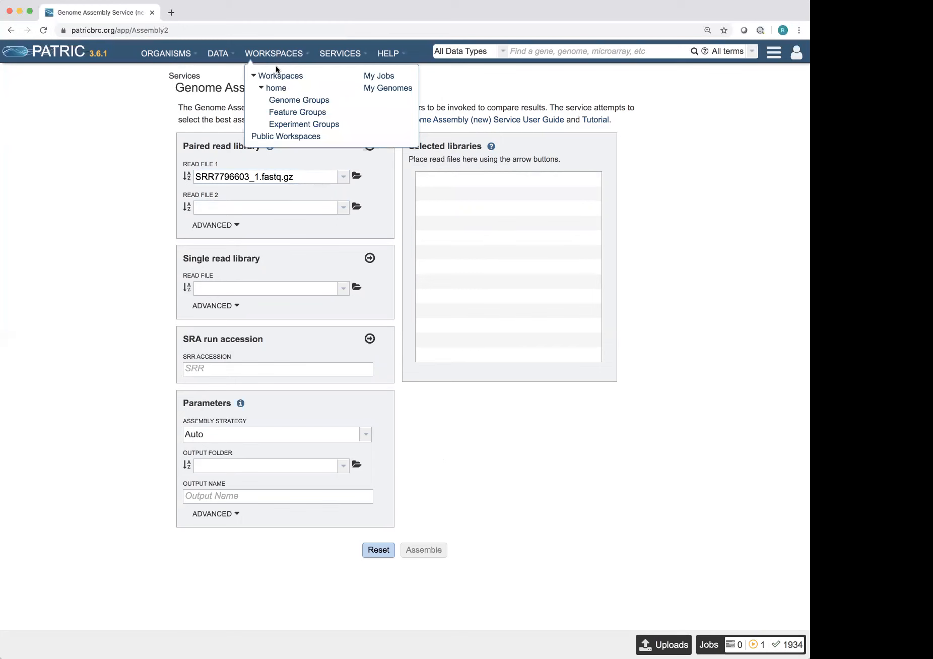
pyautogui.click(276, 88)
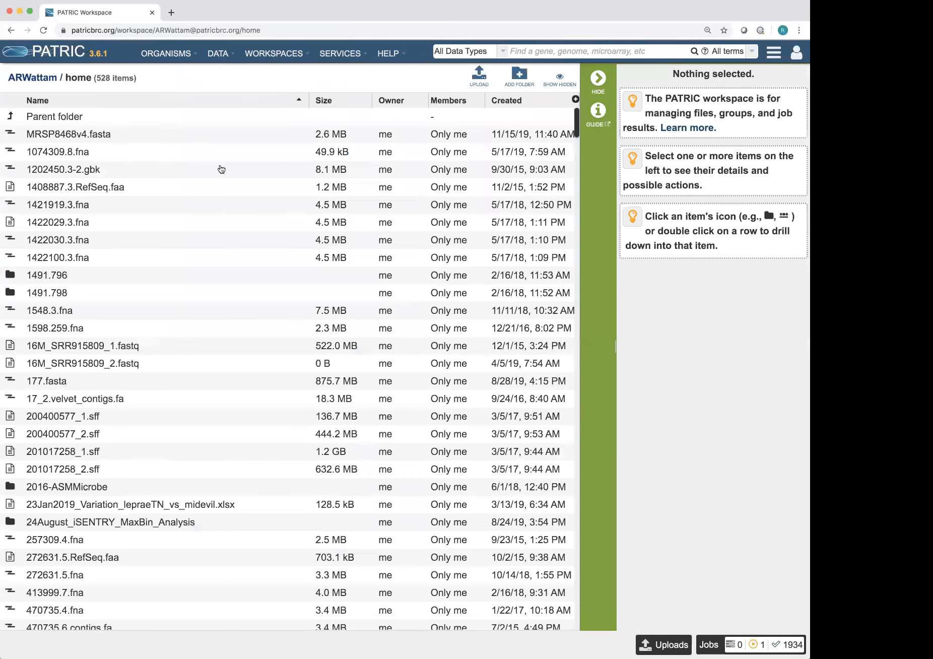
pyautogui.scroll(-20, 123, 340)
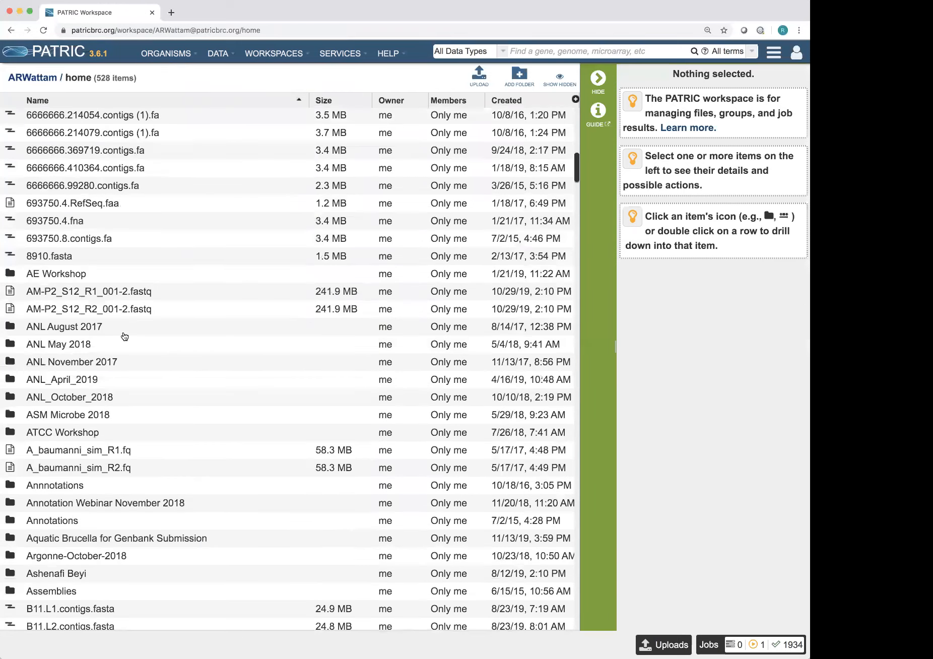
pyautogui.scroll(-20, 124, 337)
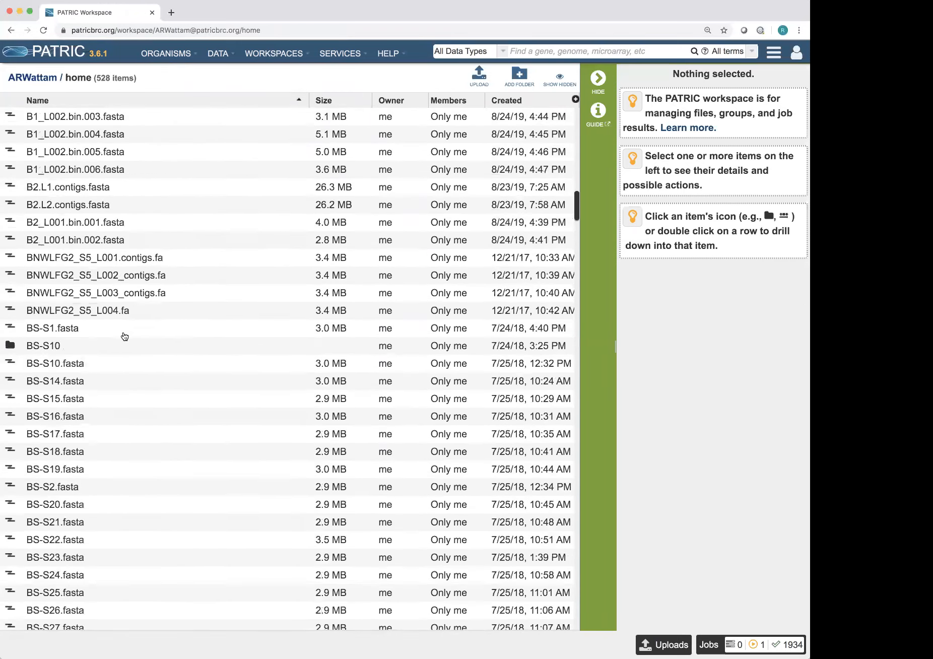
pyautogui.scroll(-20, 124, 336)
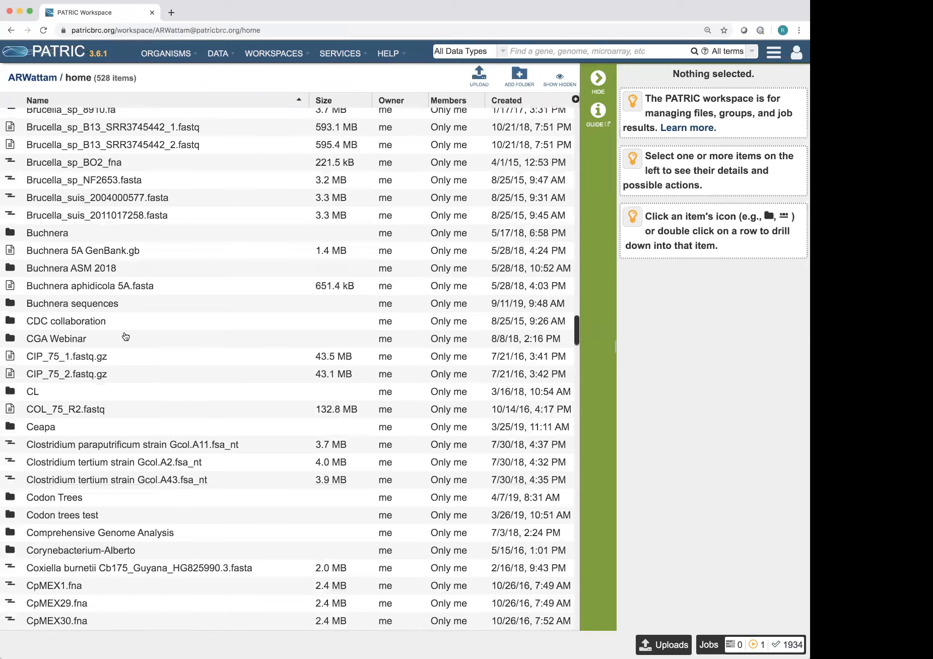
pyautogui.scroll(-2, 125, 336)
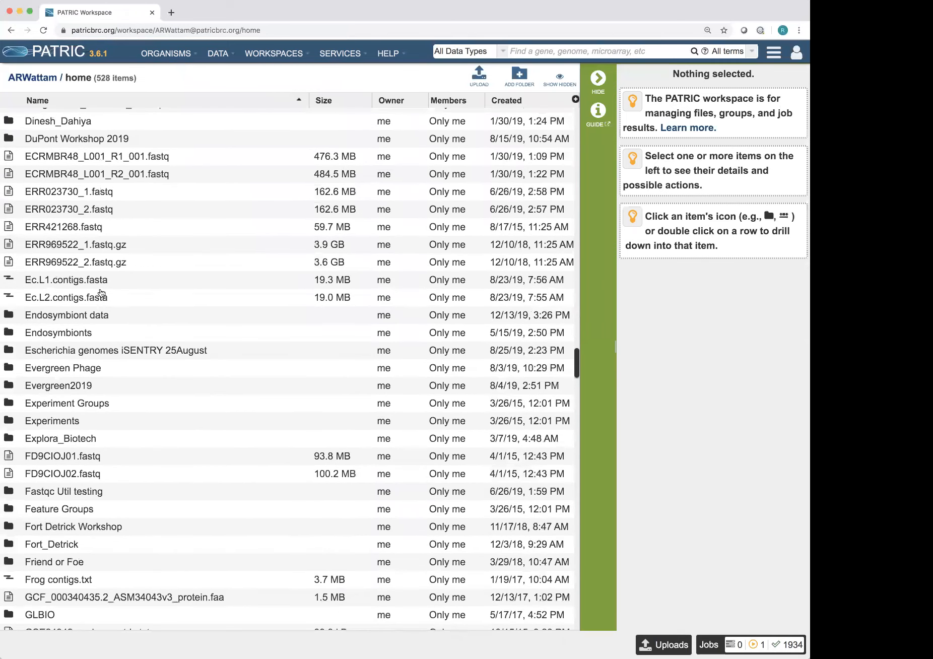
pyautogui.click(11, 317)
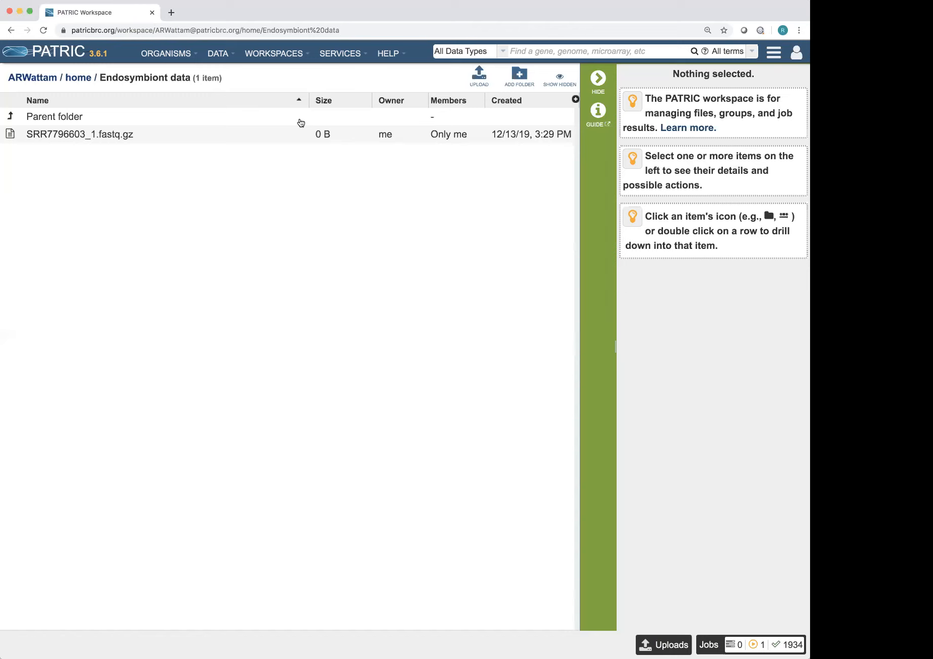
# Upload SRR7796603_2.fastq.gz from the local "Reads for testing" folder to "Endosymbiont data", leaving the upload type Unspecified.
pyautogui.click(480, 77)
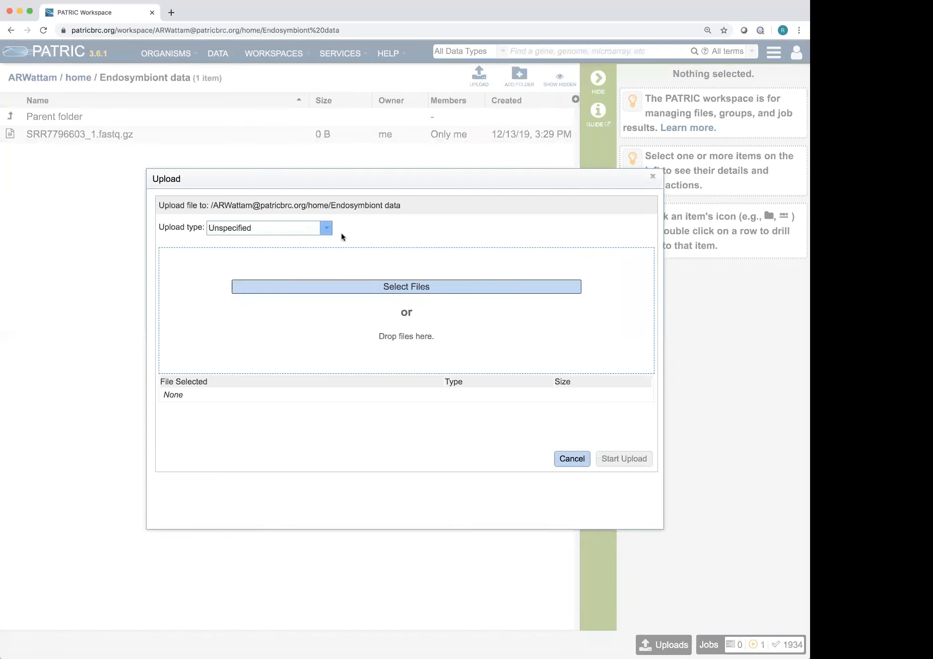
pyautogui.click(405, 288)
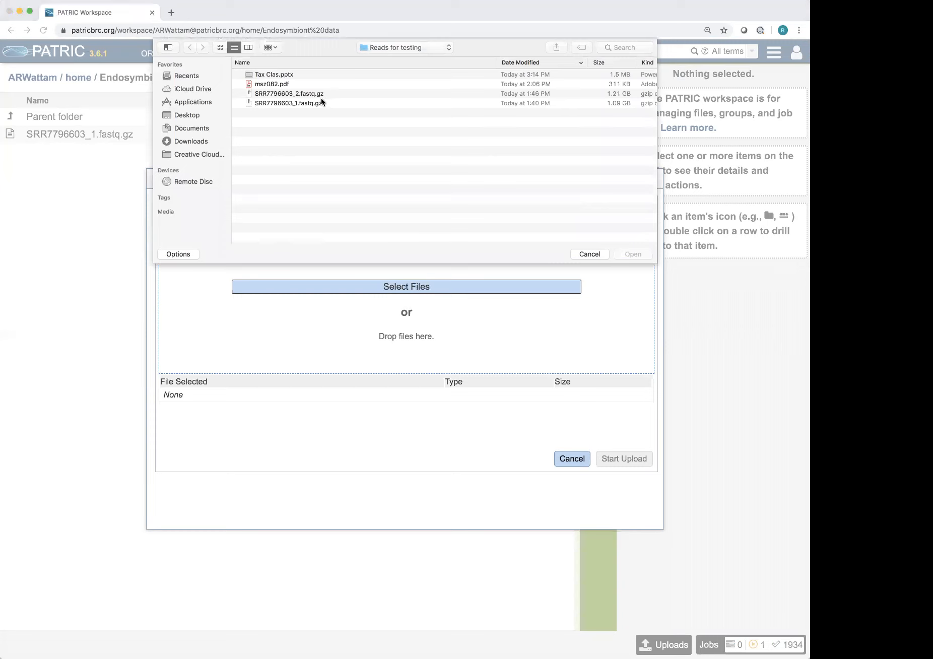
pyautogui.click(330, 93)
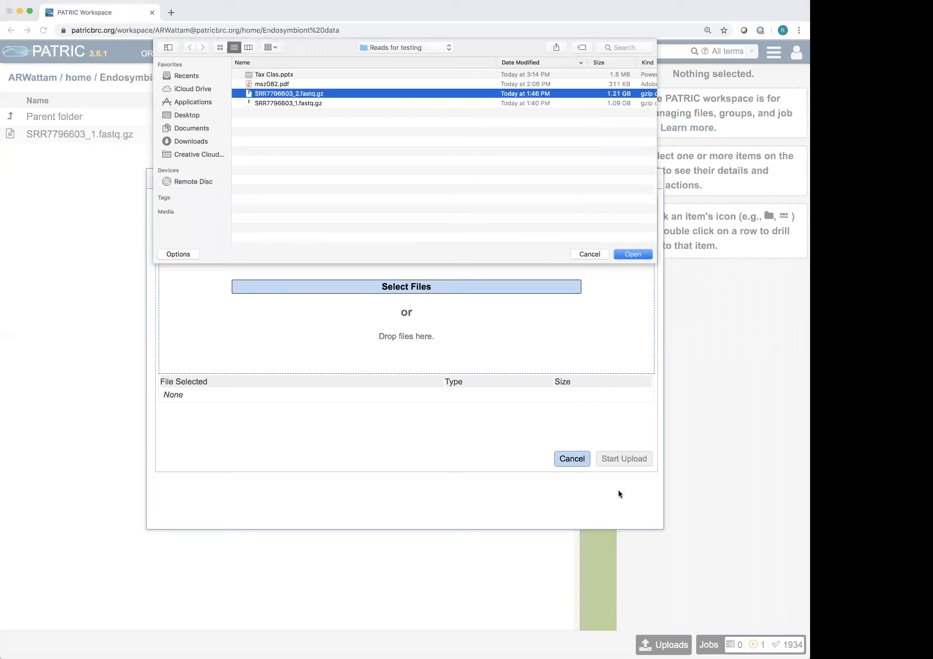
pyautogui.click(633, 254)
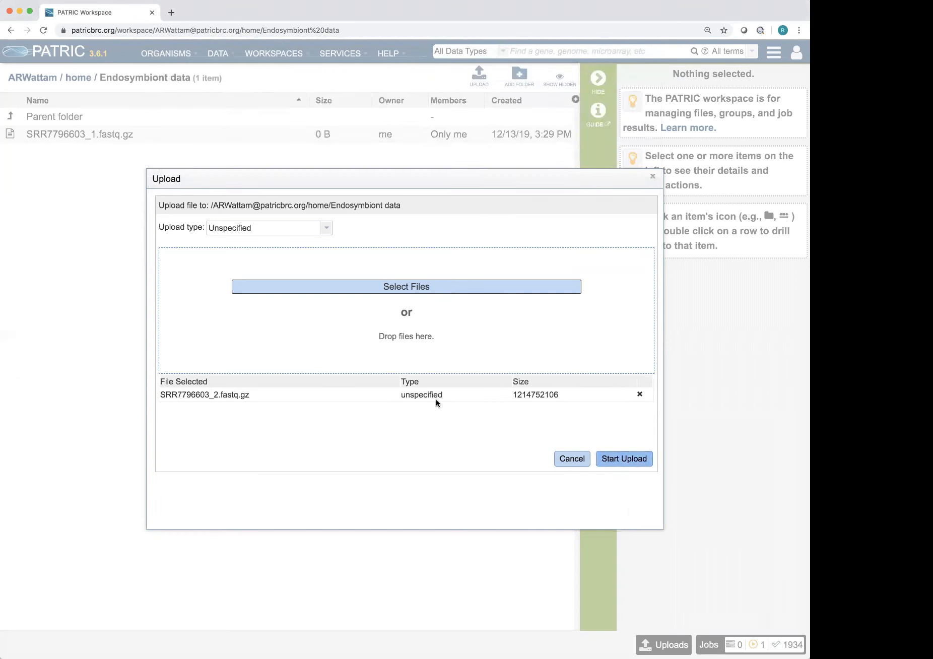
pyautogui.click(631, 460)
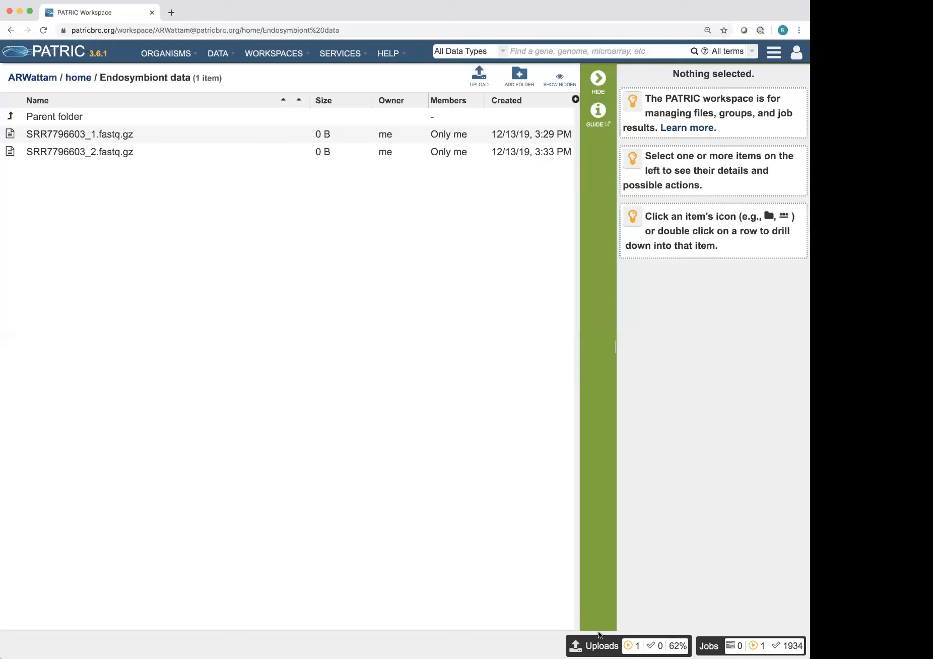
# Upload msz082.pdf to the "Endosymbiont data" folder with the upload type set to PDF.
pyautogui.click(480, 81)
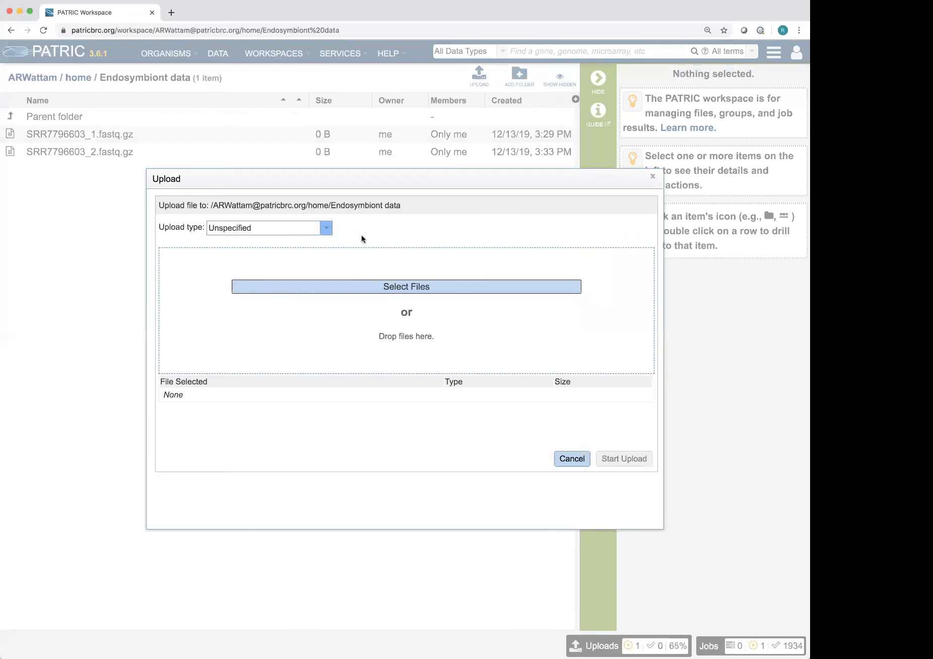
pyautogui.click(326, 229)
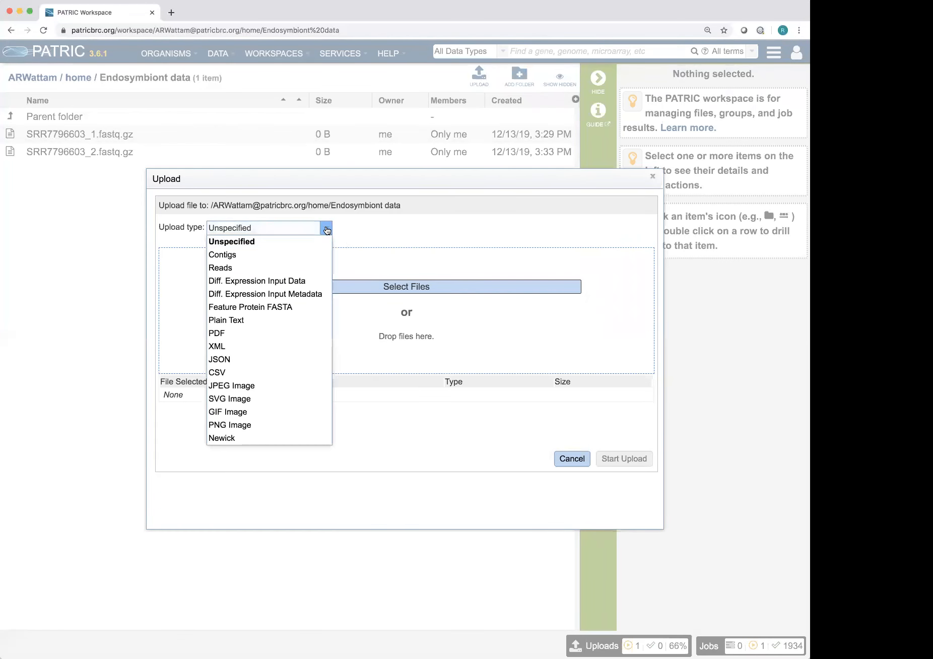
pyautogui.click(238, 337)
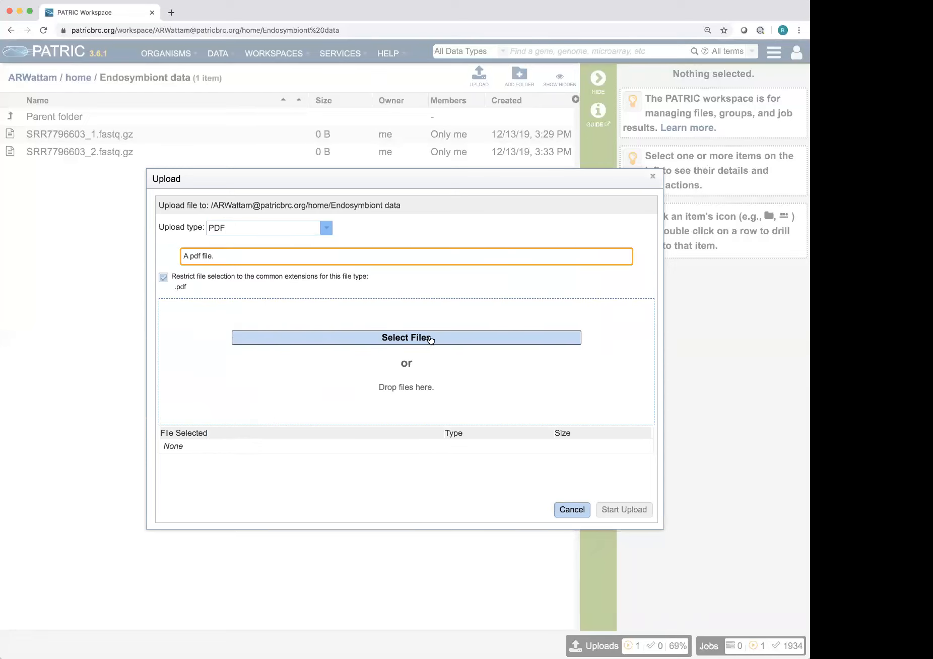
pyautogui.click(429, 340)
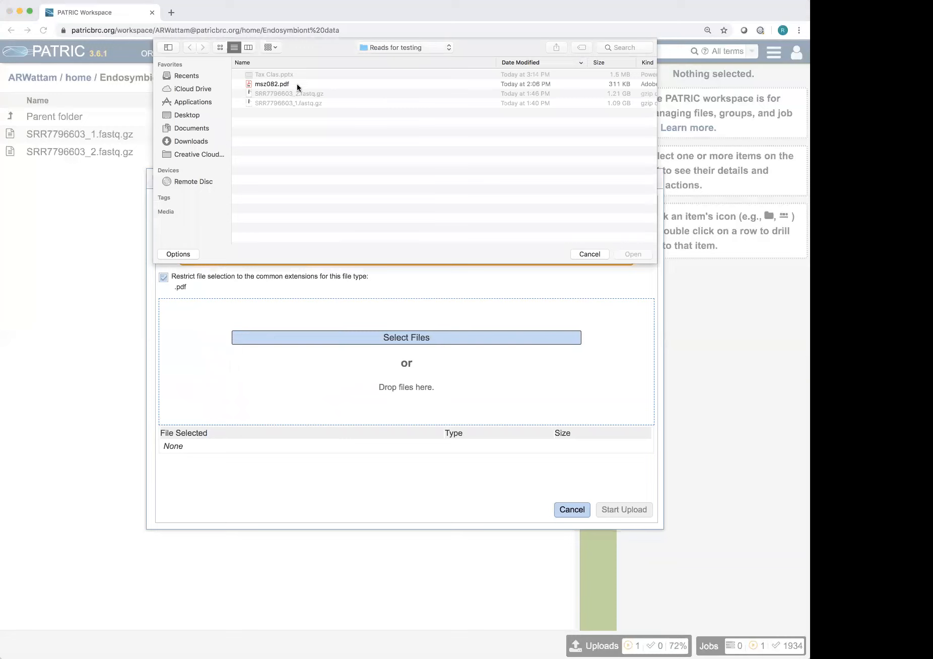
pyautogui.click(297, 84)
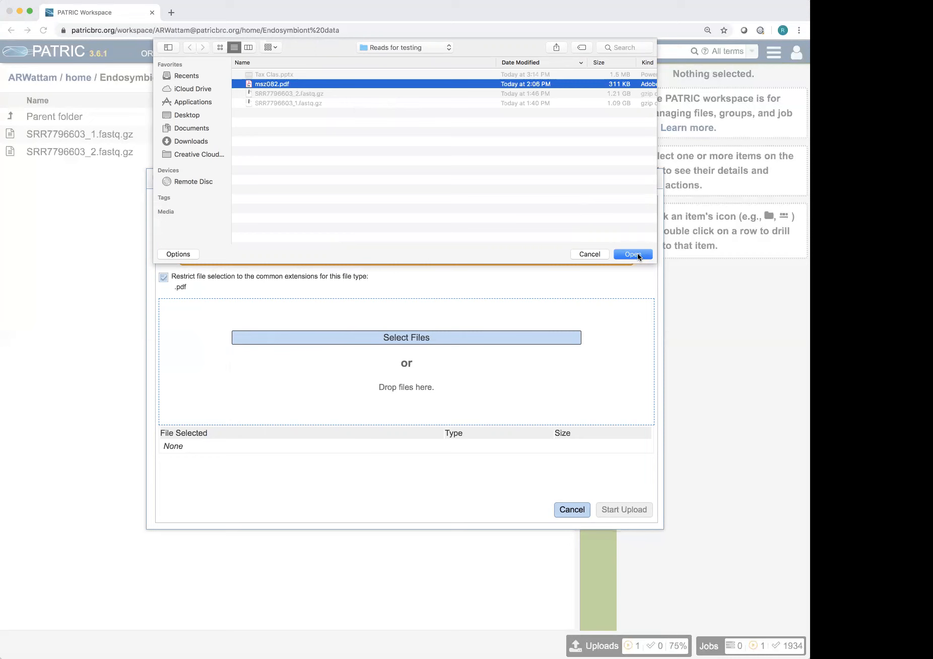
pyautogui.click(632, 255)
pyautogui.click(619, 513)
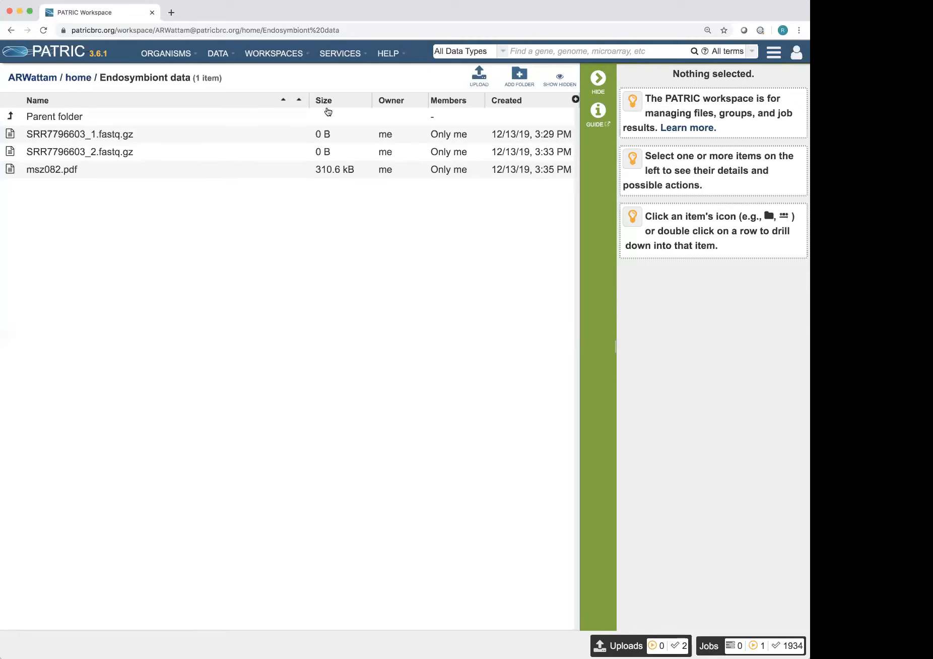
# Open the Genome Assembly service, choose SRR7796603_1.fastq.gz as read file 1 and check the files offered for read file 2.
pyautogui.click(332, 54)
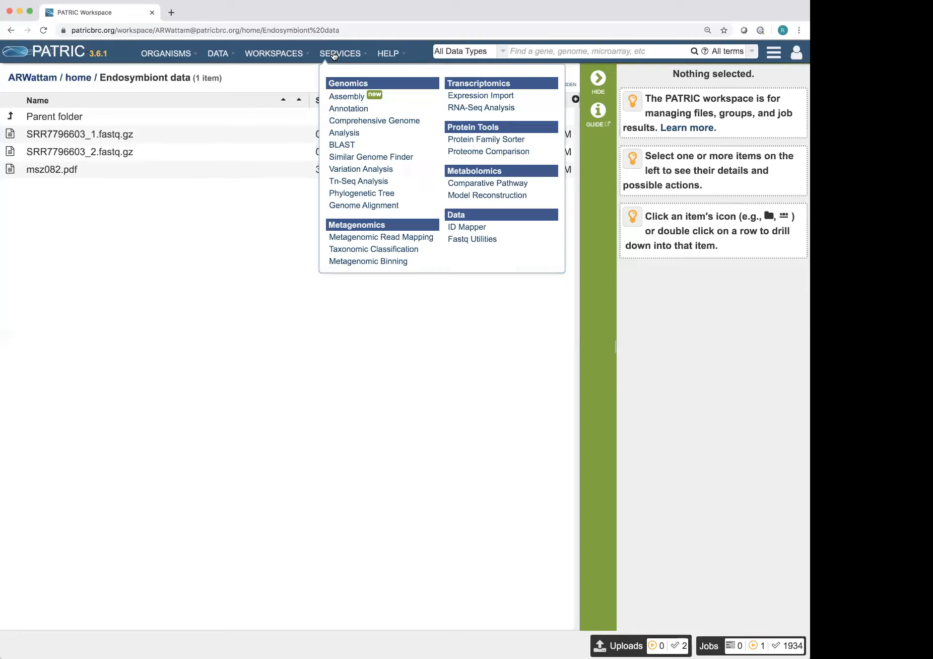
pyautogui.click(346, 98)
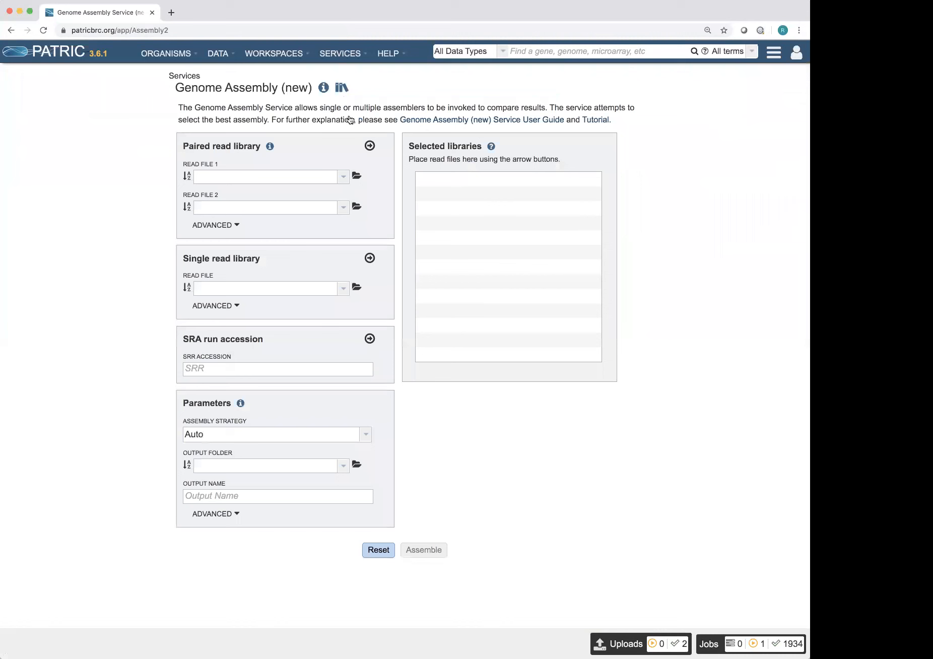
pyautogui.click(343, 177)
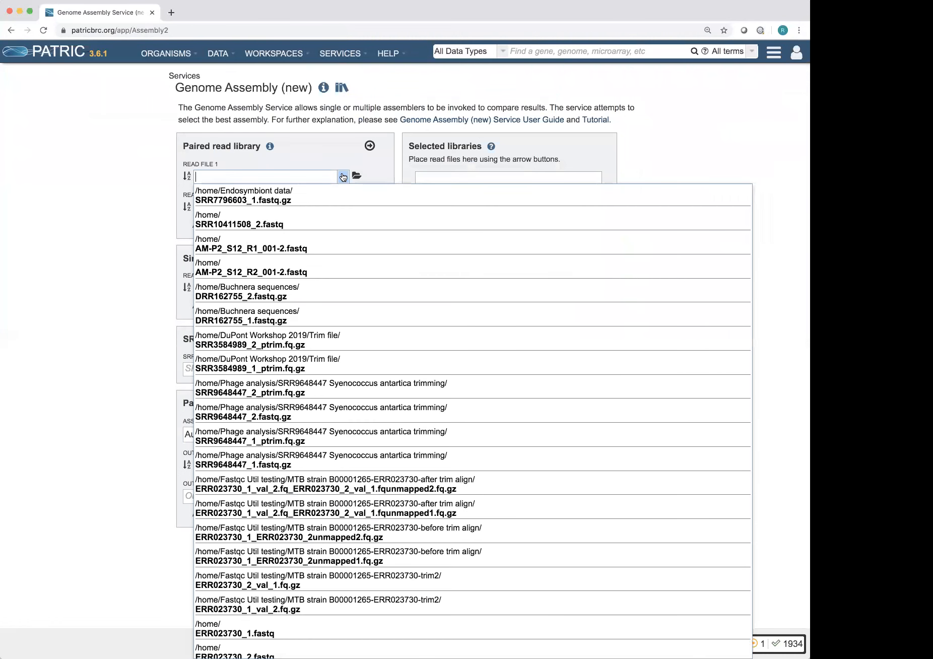
pyautogui.click(295, 201)
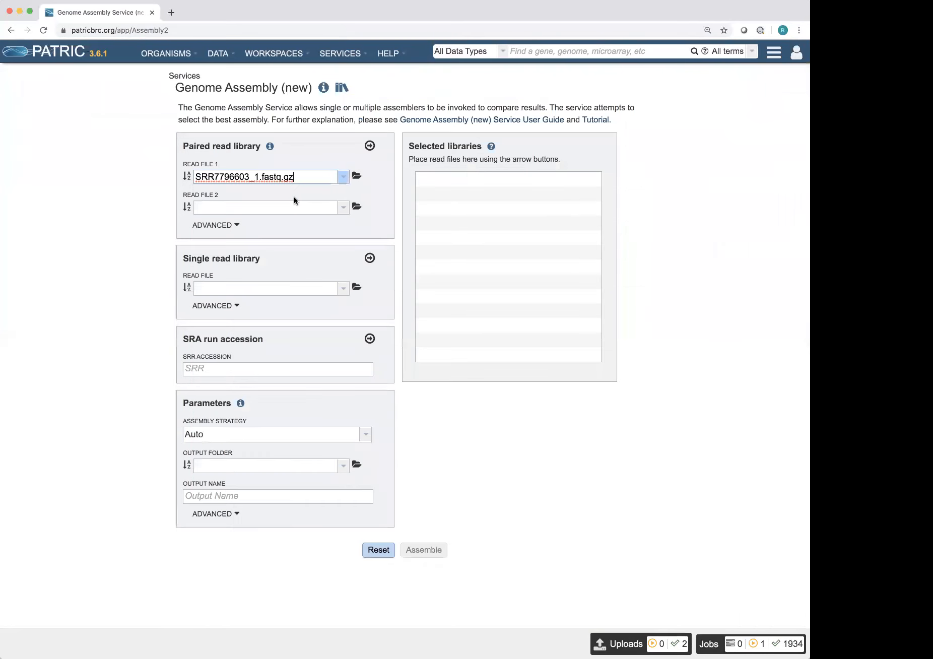
pyautogui.click(344, 209)
pyautogui.click(344, 209)
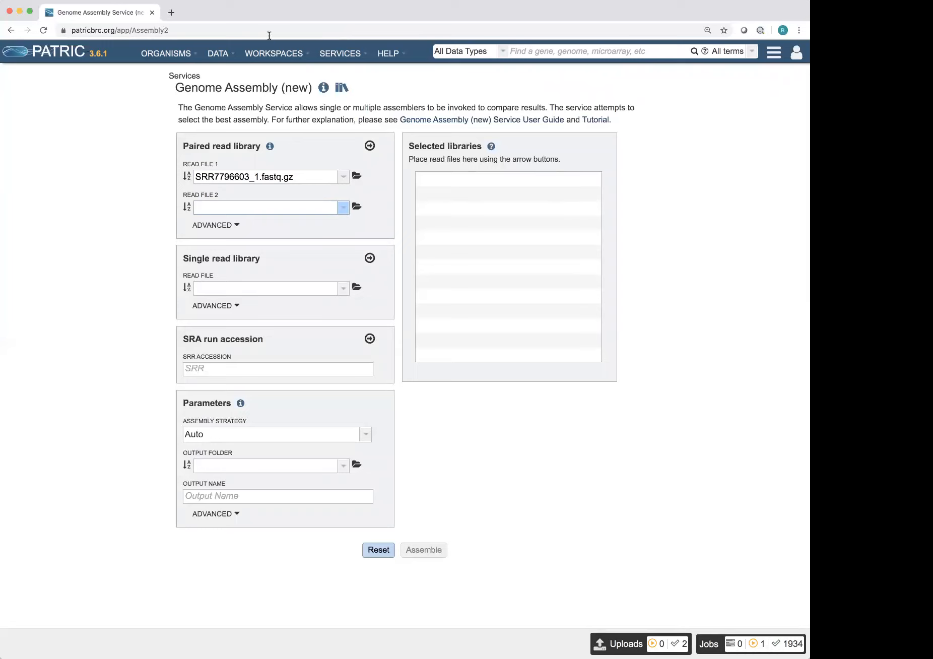
# Go back to the home workspace and open the "Endosymbiont data" folder.
pyautogui.click(277, 55)
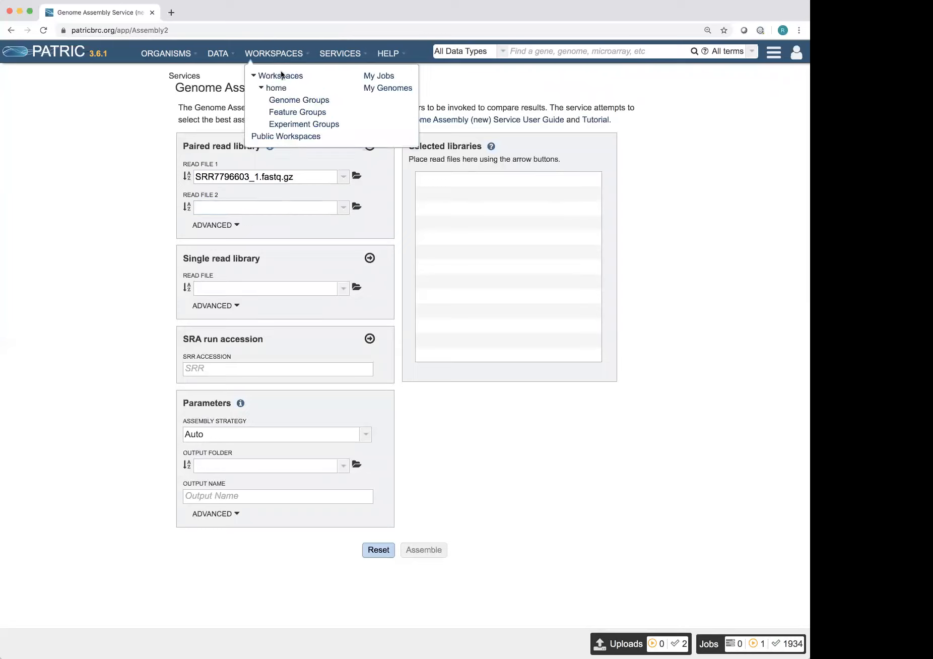
pyautogui.click(275, 88)
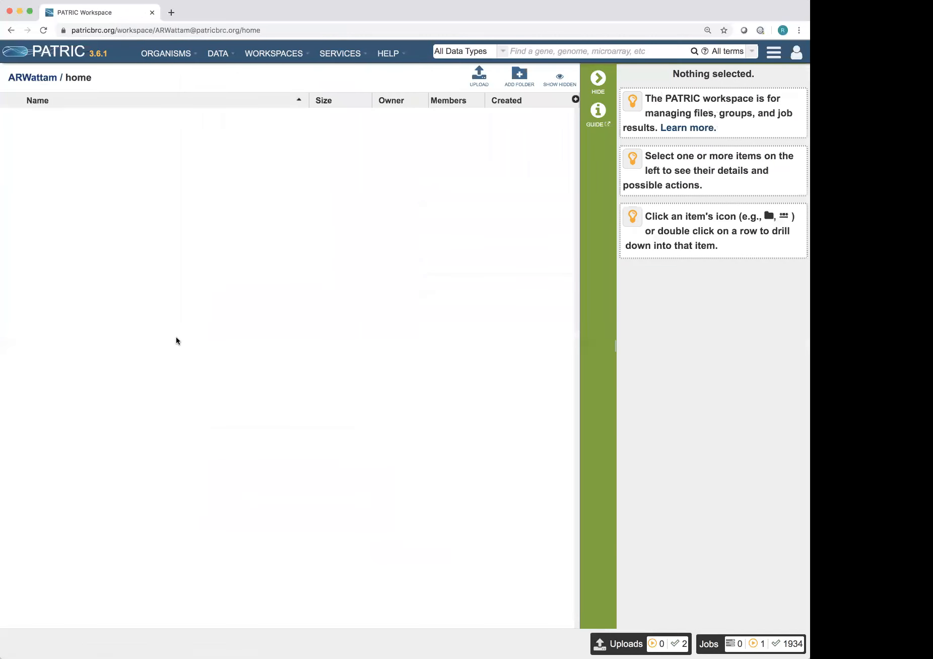
pyautogui.scroll(-10, 177, 339)
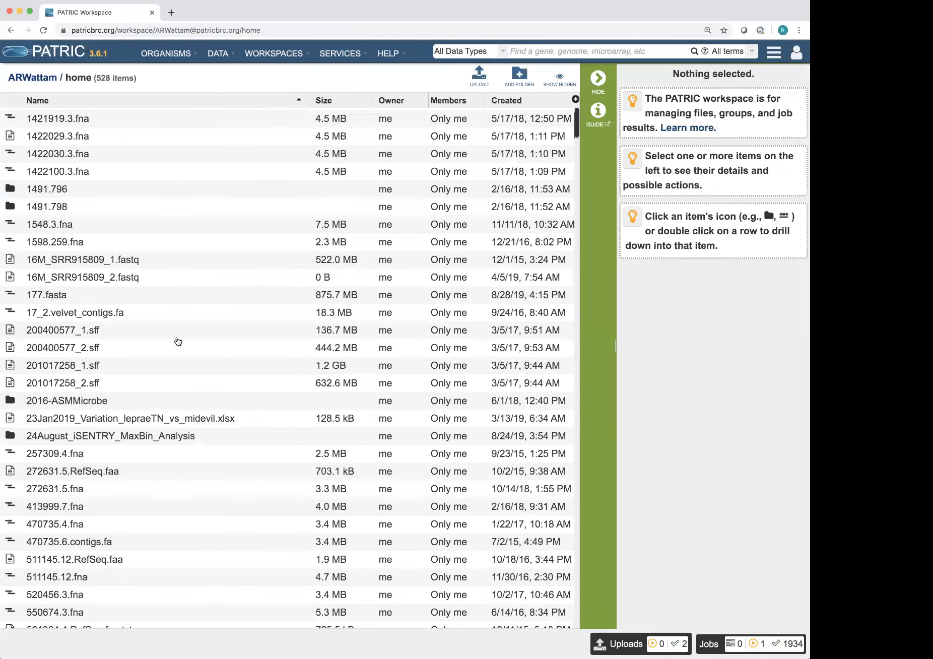
pyautogui.scroll(-20, 178, 342)
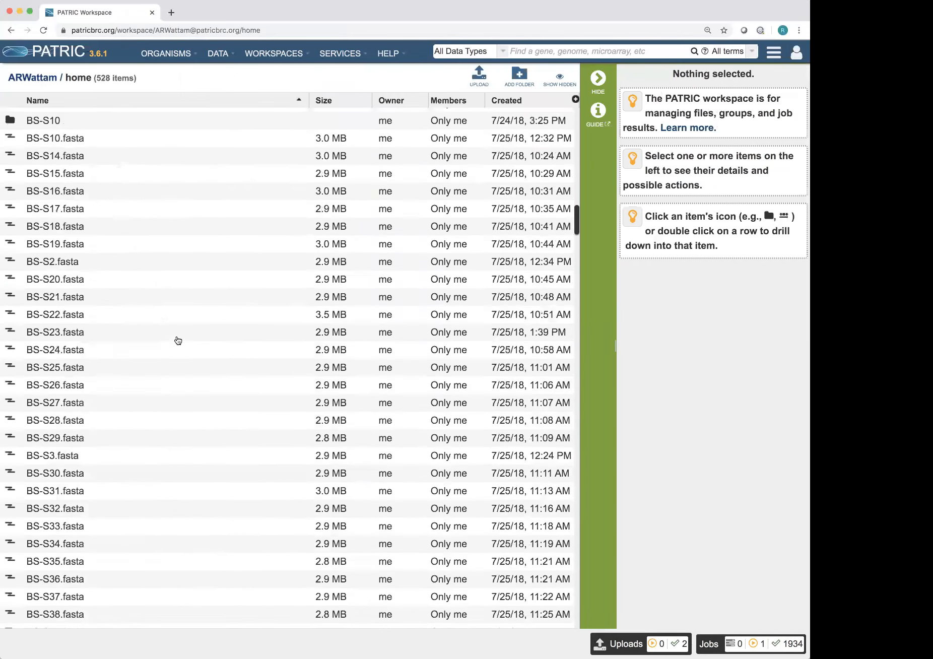
pyautogui.scroll(-20, 178, 341)
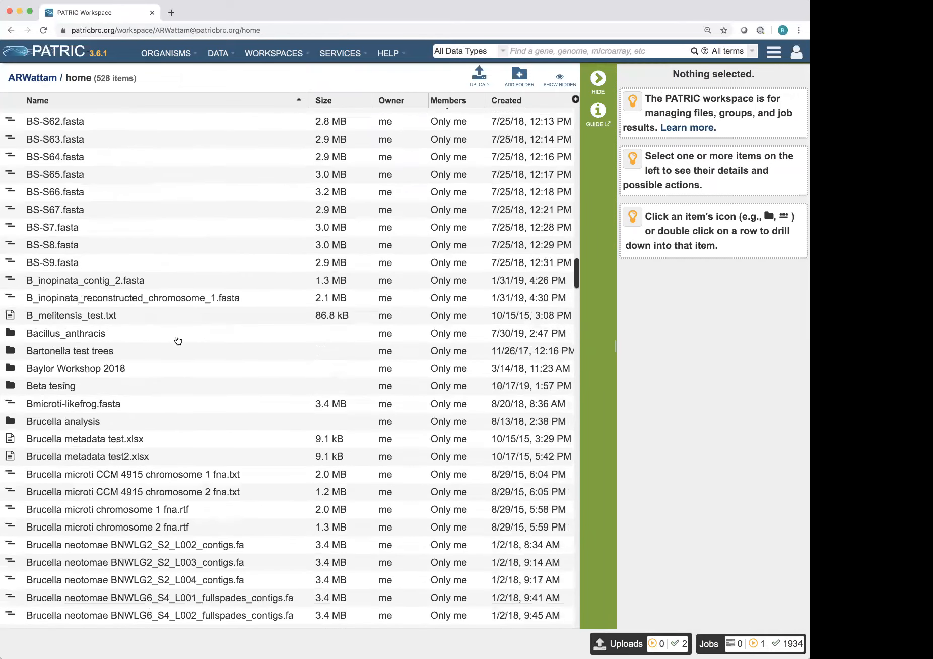
pyautogui.scroll(-20, 178, 340)
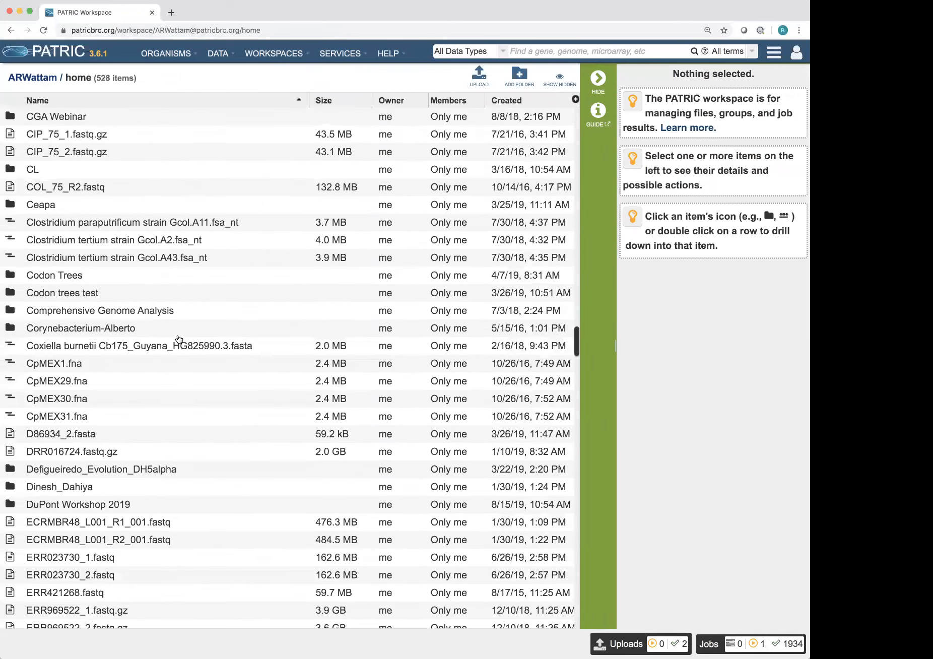
pyautogui.scroll(-5, 179, 340)
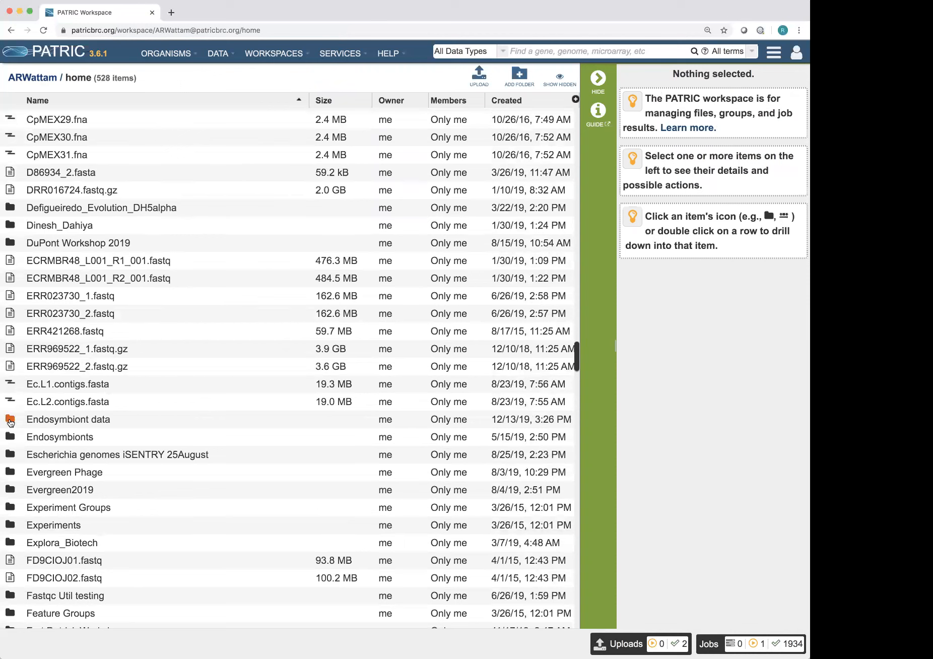
pyautogui.click(11, 422)
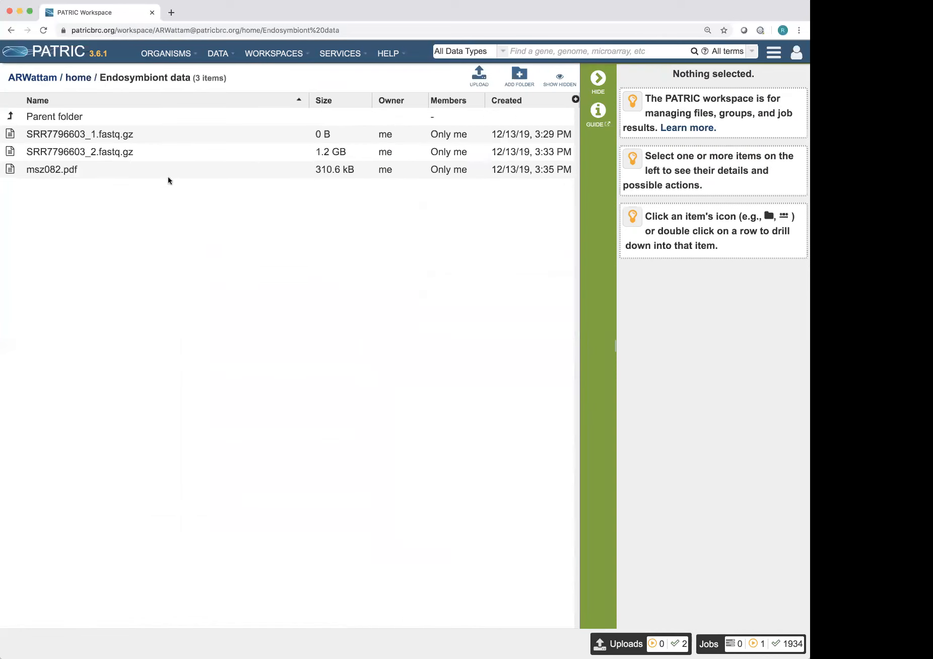
# Compare the details of the two fastq files and set the type of SRR7796603_2.fastq.gz to reads.
pyautogui.click(161, 151)
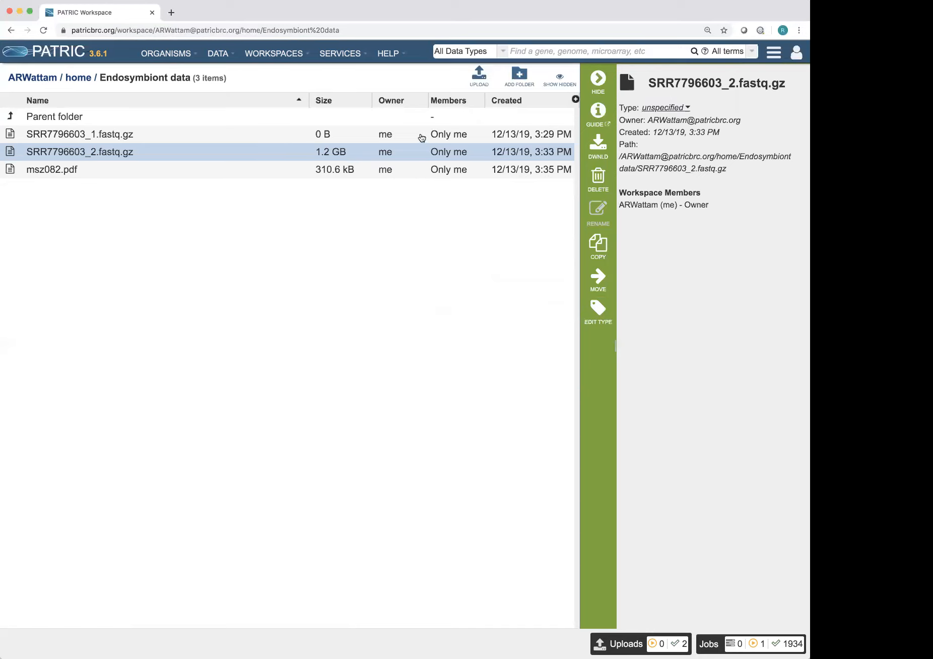
pyautogui.click(422, 137)
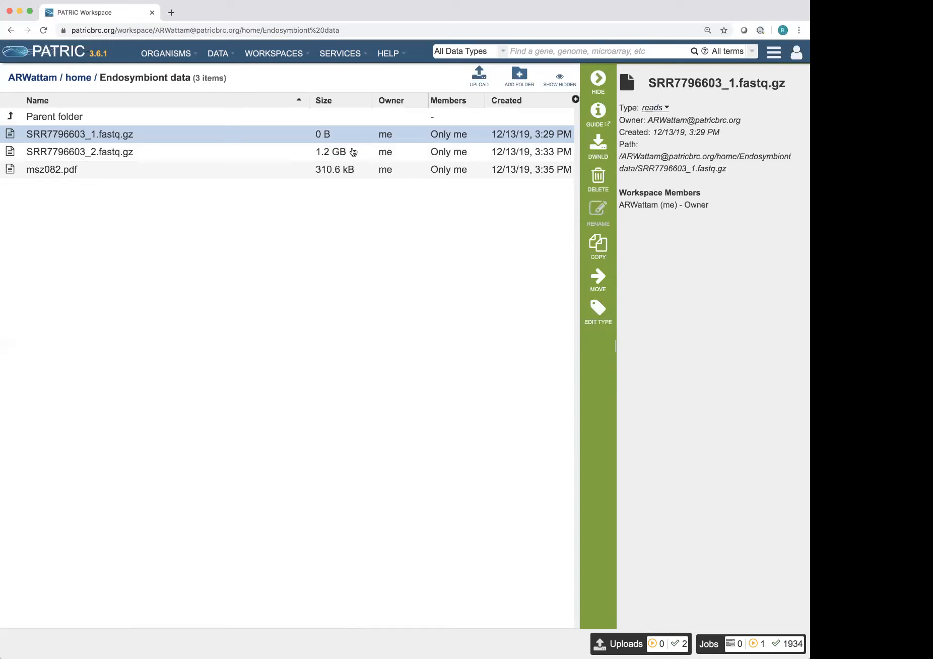
pyautogui.click(353, 152)
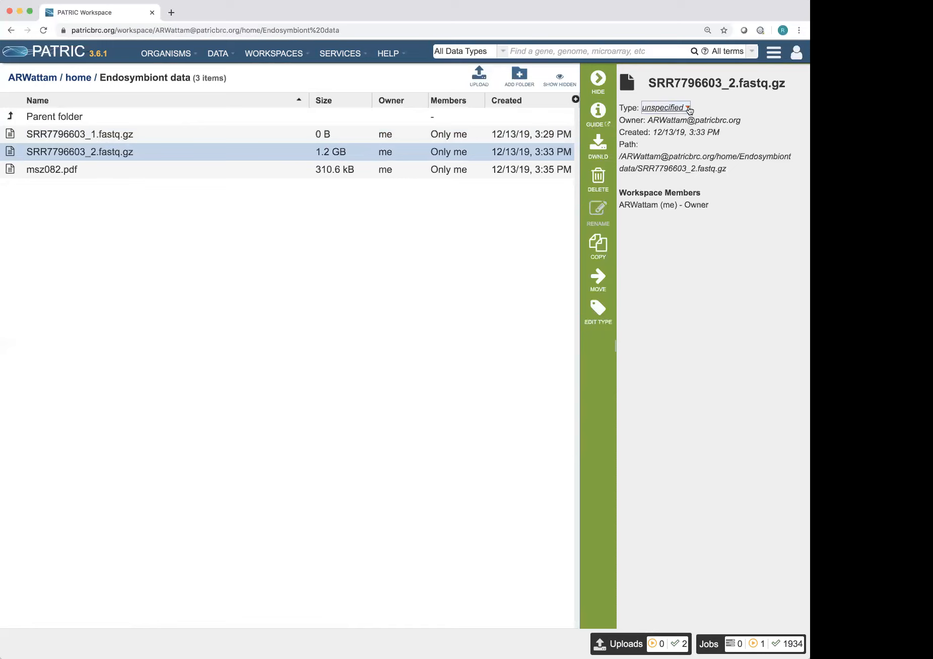
pyautogui.click(689, 108)
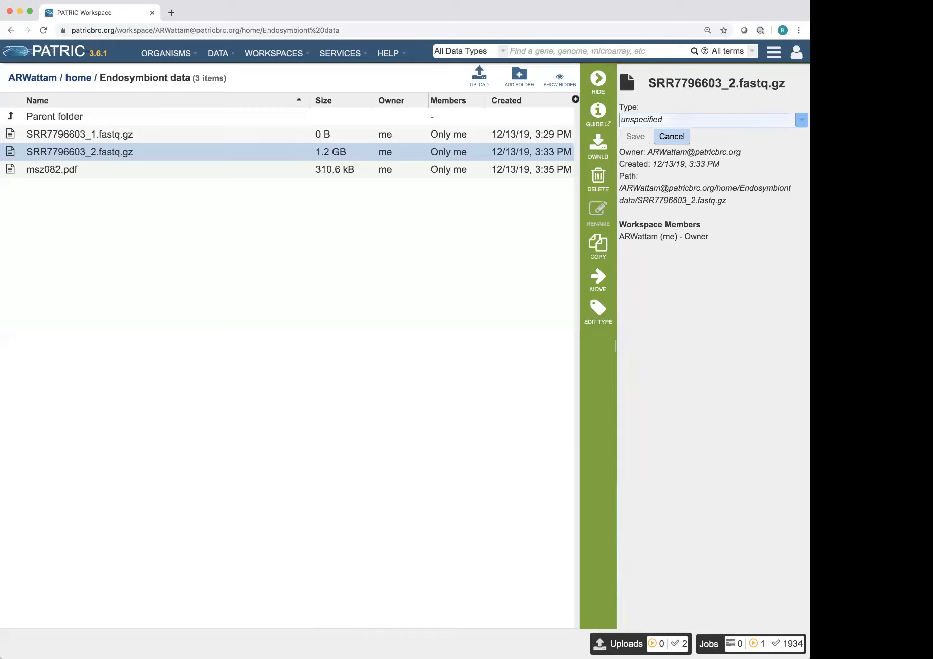
pyautogui.click(802, 120)
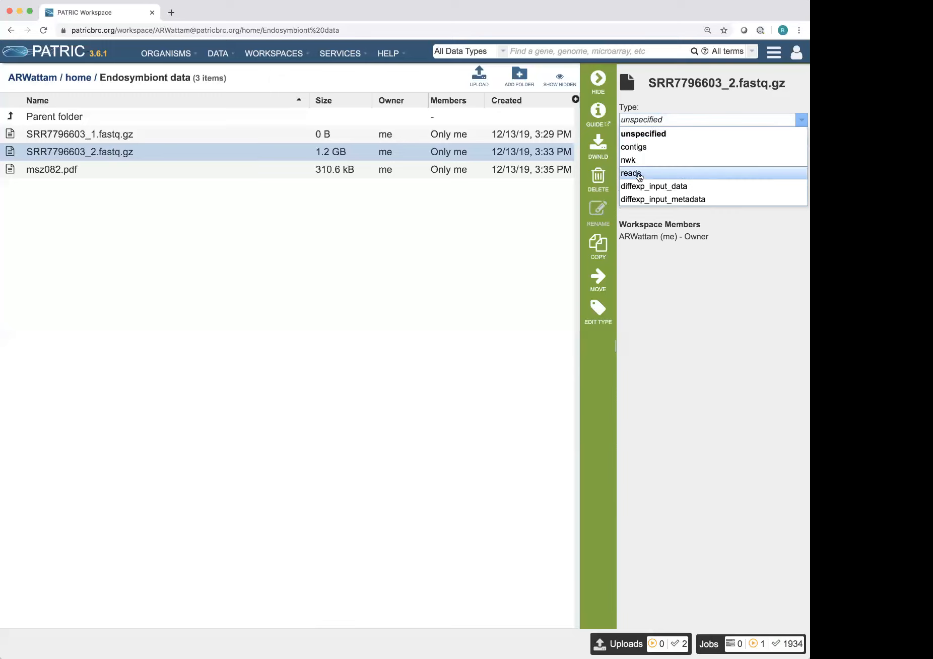
pyautogui.click(639, 175)
pyautogui.click(637, 138)
pyautogui.click(636, 139)
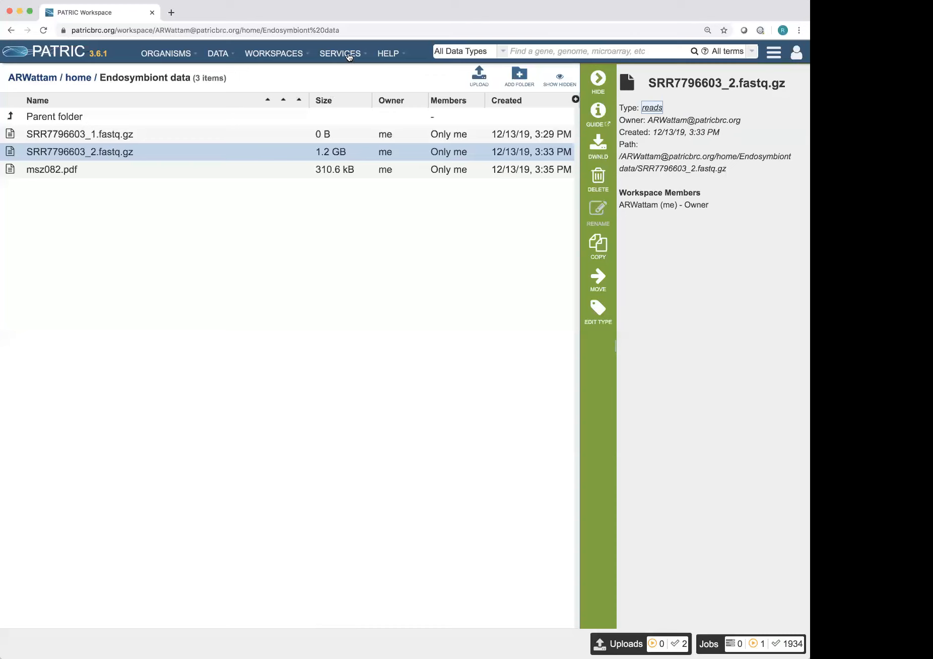
# In the Genome Assembly service, choose SRR7796603_1.fastq.gz as read file 1 and SRR7796603_2.fastq.gz as read file 2 of the paired library.
pyautogui.click(348, 56)
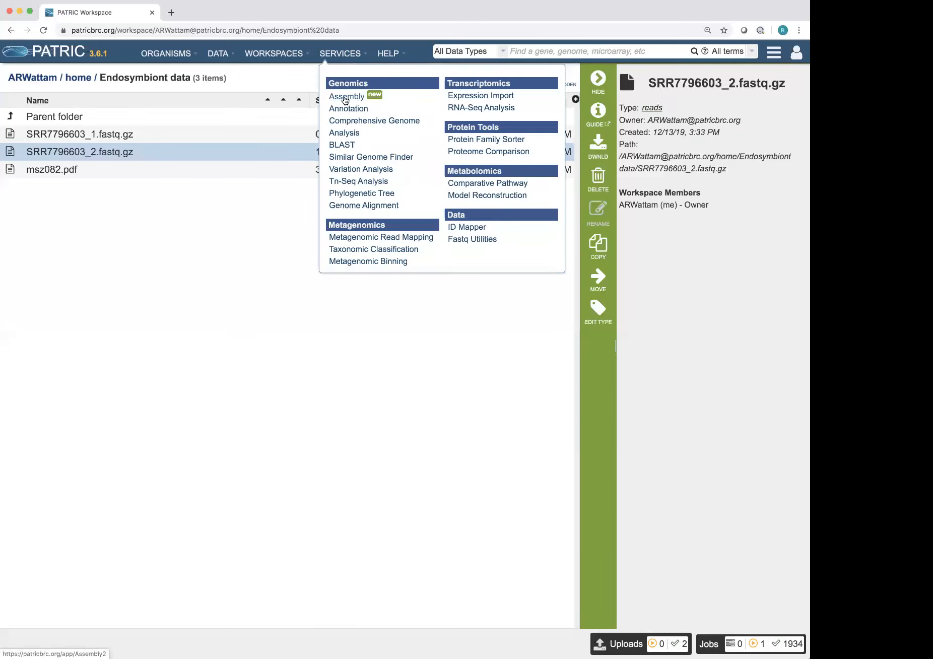
pyautogui.click(346, 99)
pyautogui.click(343, 178)
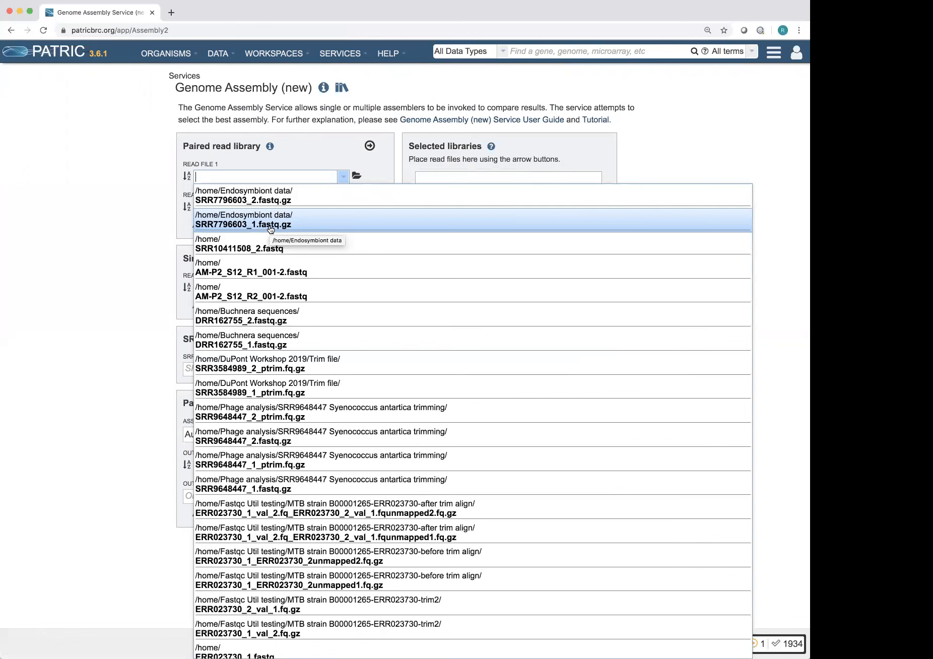
pyautogui.click(269, 230)
pyautogui.click(344, 208)
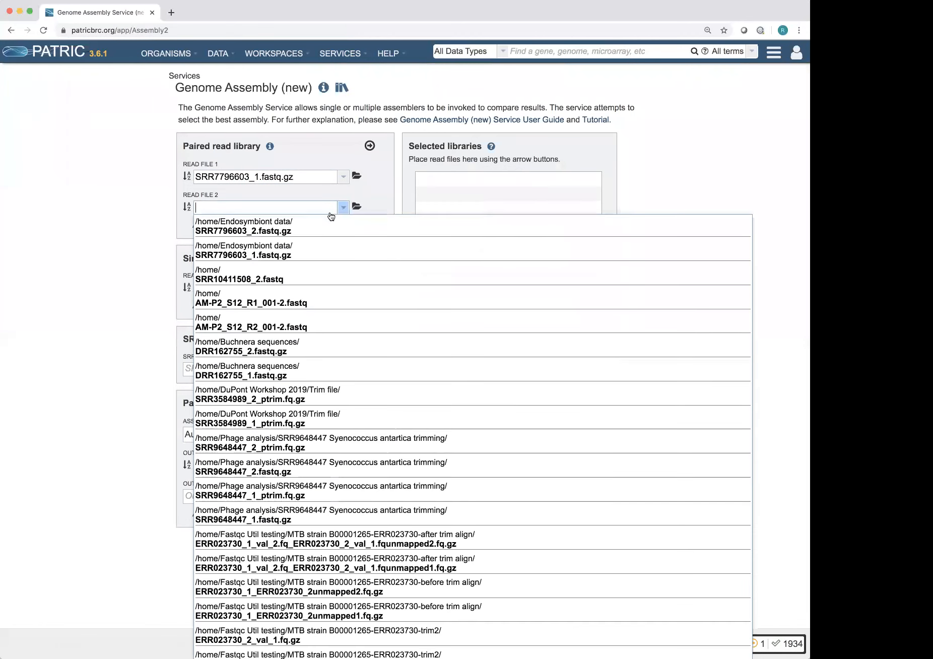
pyautogui.click(274, 231)
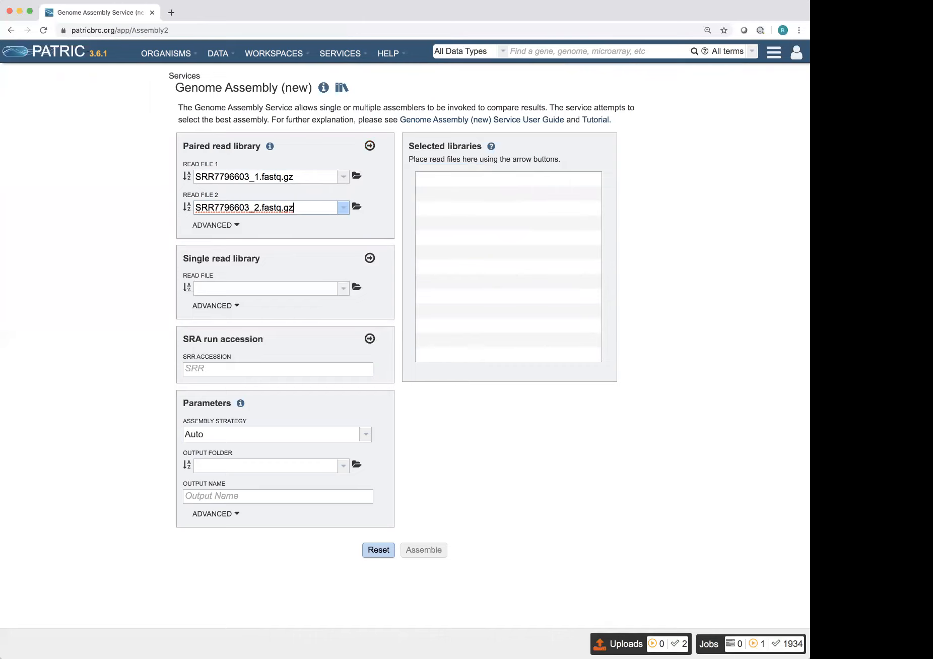
# Open a file upload to the home workspace from the Genome Assembly page.
pyautogui.click(600, 644)
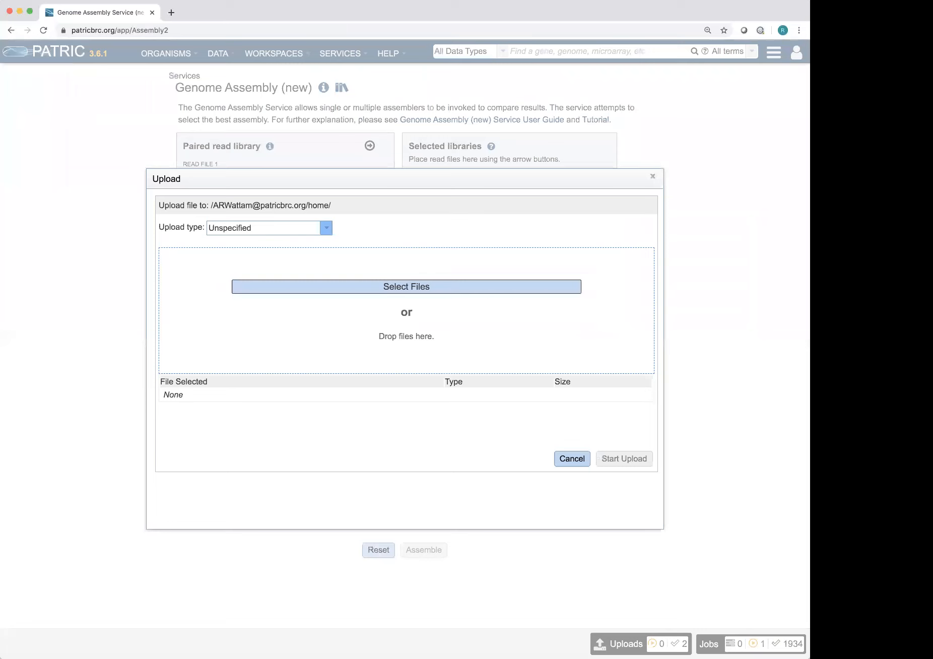